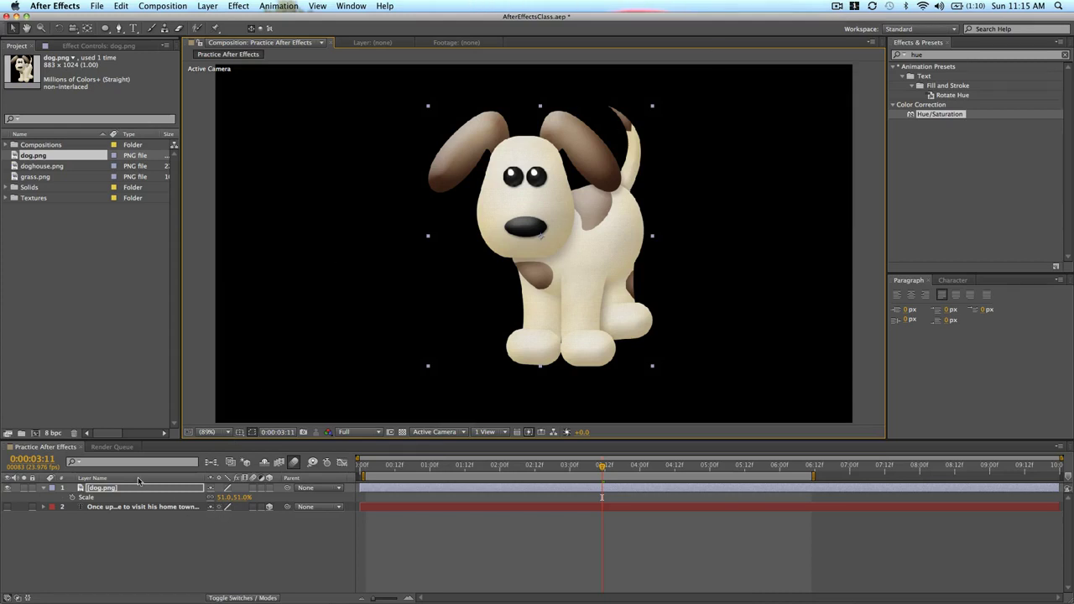
Make the dog.png layer 3D and set a Position keyframe for it at 0:00:01:00.
{"action": "key", "text": "p"}
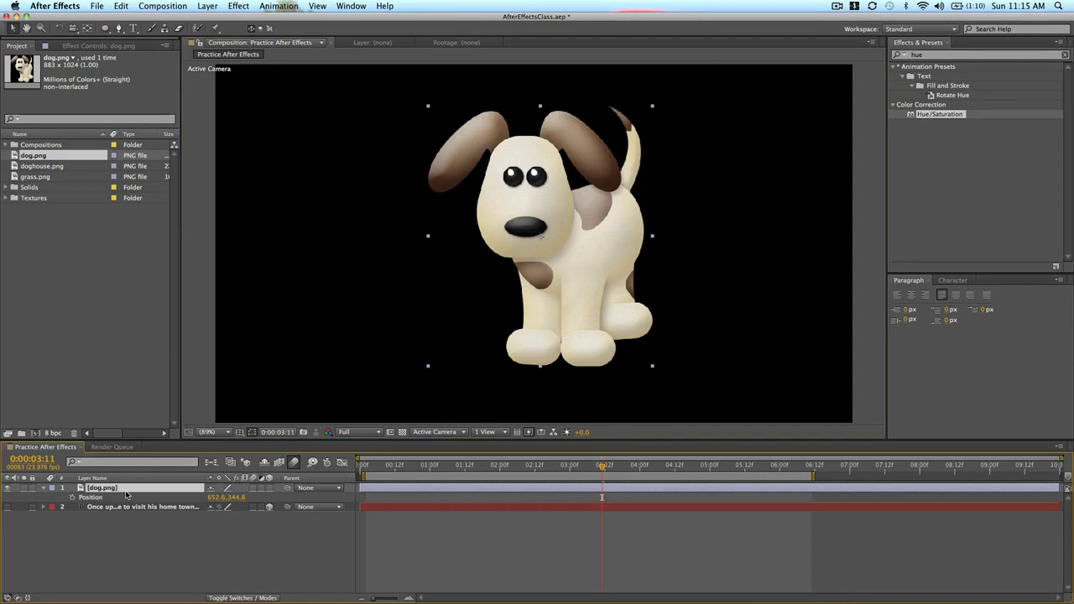
{"action": "left_click", "coordinate": [268, 488]}
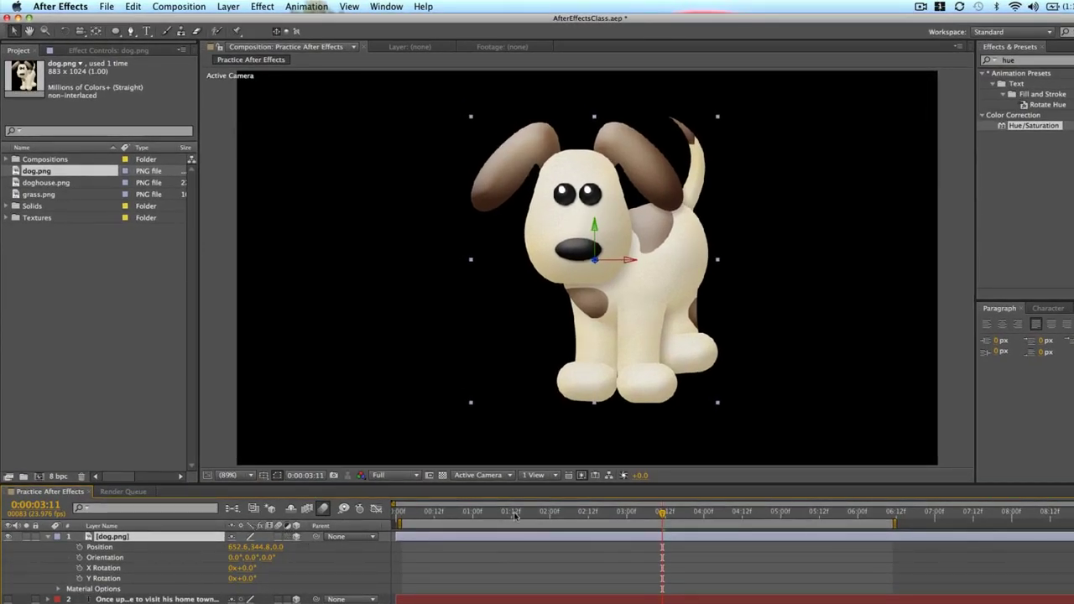
{"action": "left_click_drag", "start_coordinate": [503, 517], "coordinate": [474, 514]}
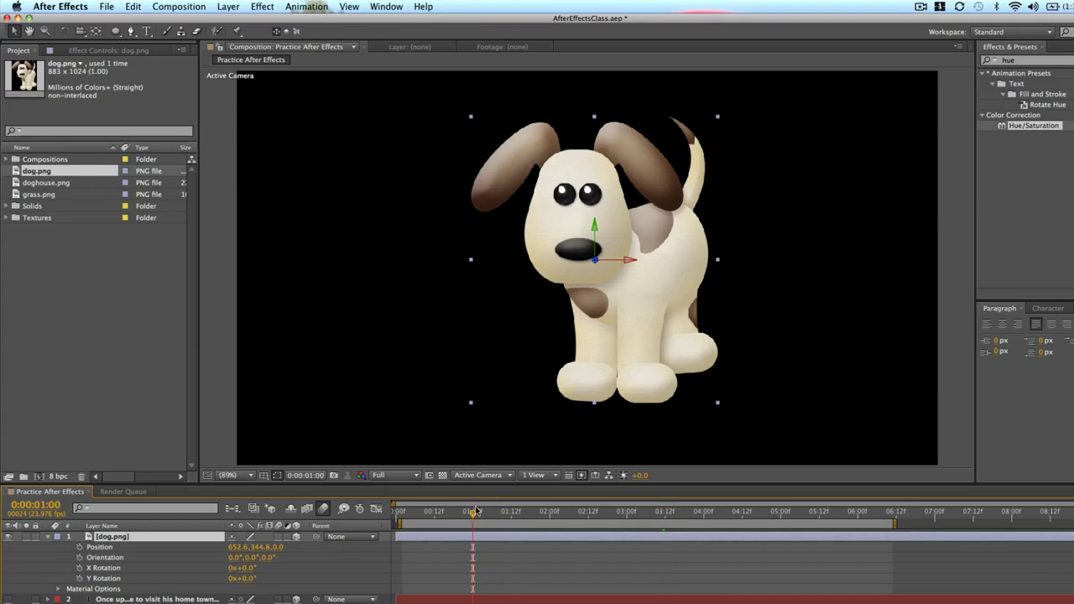
{"action": "left_click", "coordinate": [80, 547]}
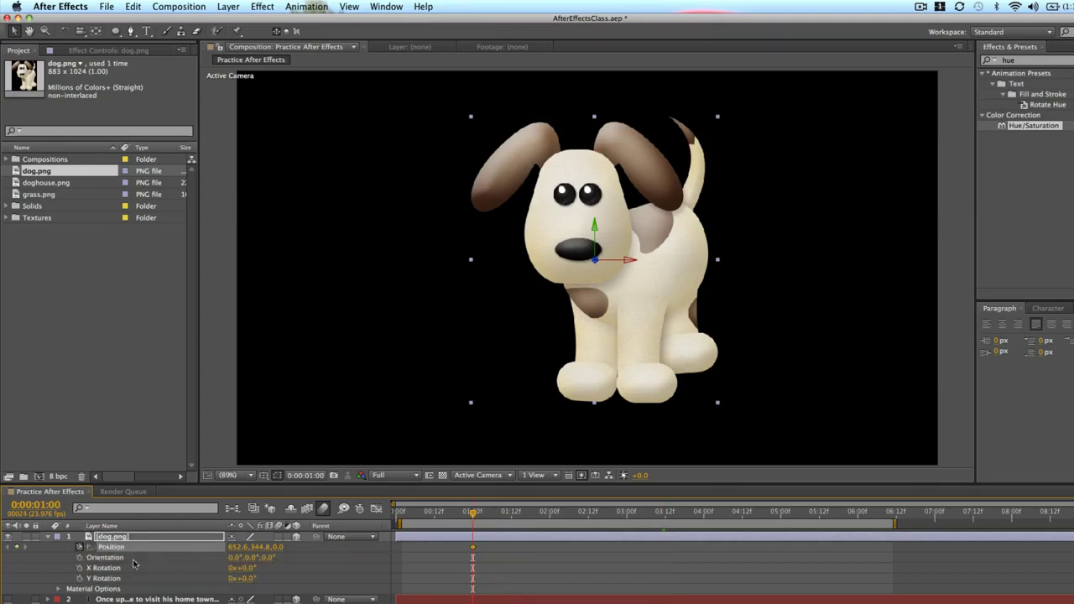
At 0:00:00:11, bring the dog toward the camera until it leaves the frame, with a Z position of about -1823.
{"action": "left_click_drag", "start_coordinate": [475, 515], "coordinate": [436, 519]}
{"action": "left_click", "coordinate": [278, 546]}
{"action": "type", "text": "-180"}
{"action": "key", "text": "Return"}
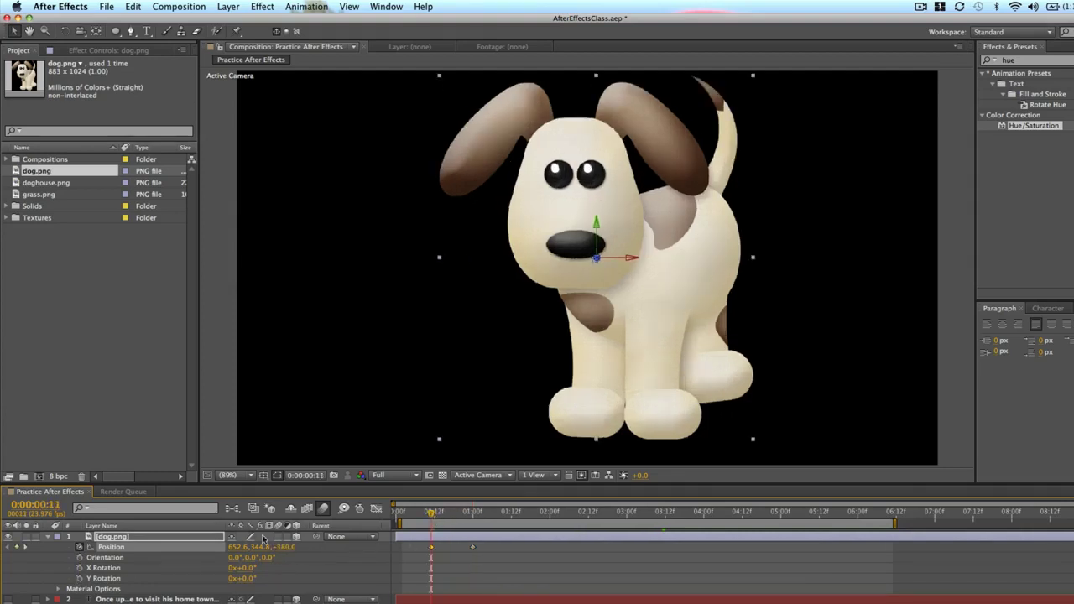
{"action": "left_click_drag", "start_coordinate": [282, 547], "coordinate": [136, 572]}
{"action": "mouse_move", "coordinate": [278, 555]}
{"action": "left_mouse_down"}
{"action": "mouse_move", "coordinate": [292, 552]}
{"action": "mouse_move", "coordinate": [228, 558]}
{"action": "mouse_move", "coordinate": [335, 550]}
{"action": "mouse_move", "coordinate": [264, 556]}
{"action": "left_mouse_up"}
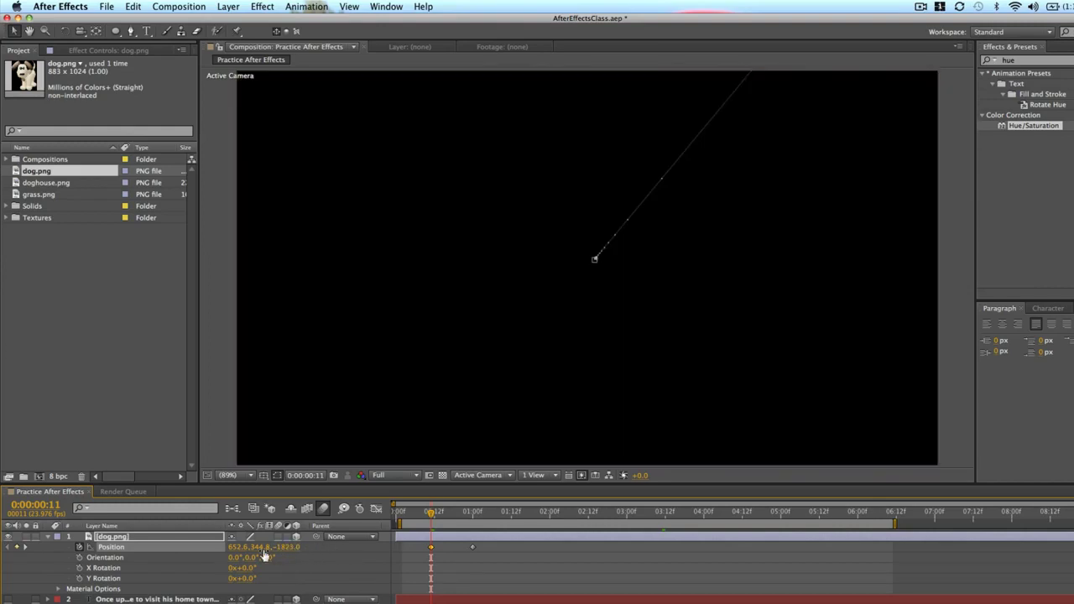
Apply Easy Ease to the dog's Position keyframe at 0:00:01:00 and preview the animation.
{"action": "right_click", "coordinate": [474, 552]}
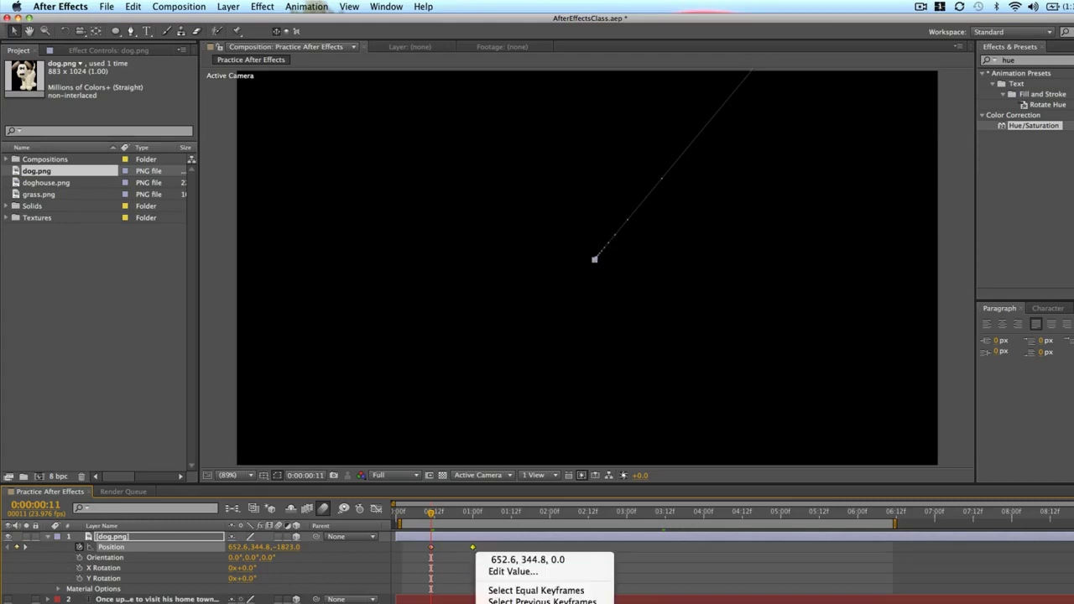
{"action": "left_click", "coordinate": [715, 520]}
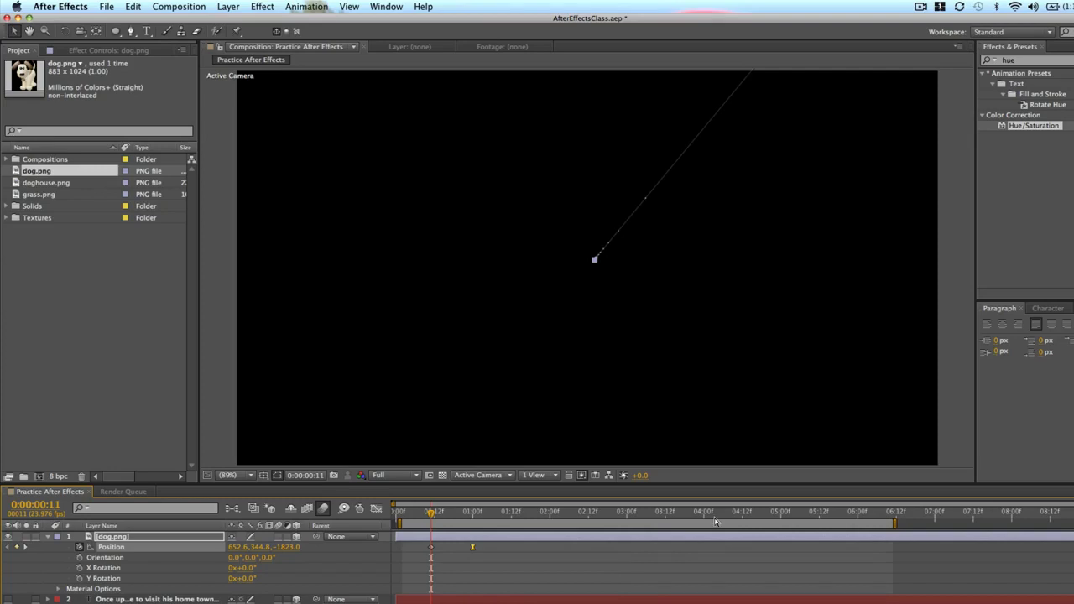
{"action": "key", "text": "space"}
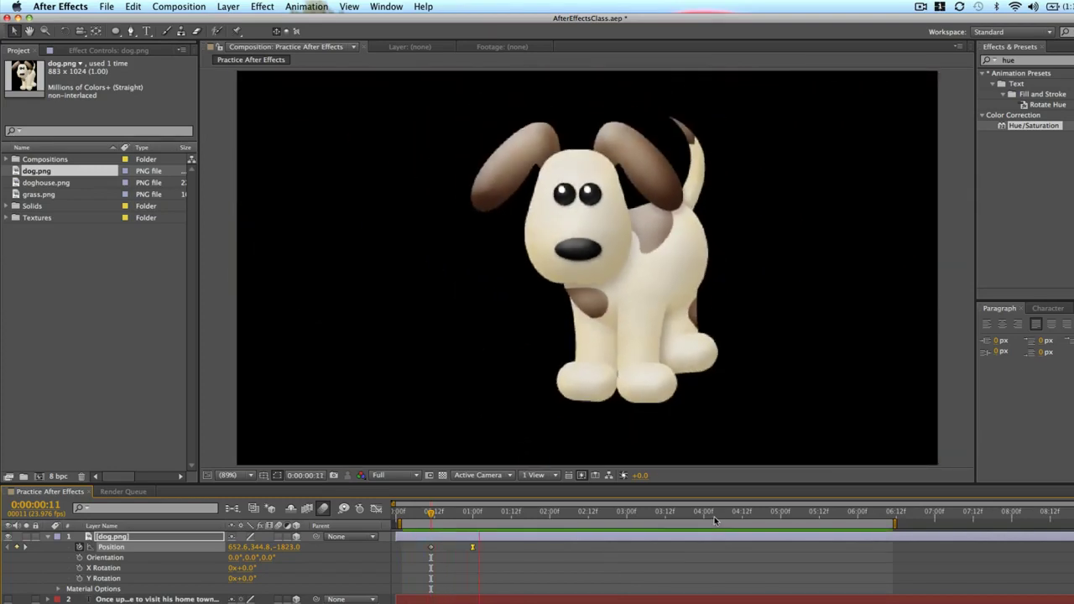
Slow the dog's movement by shifting the eased Position keyframe to about 0:00:01:12, and preview it.
{"action": "left_click", "coordinate": [473, 548]}
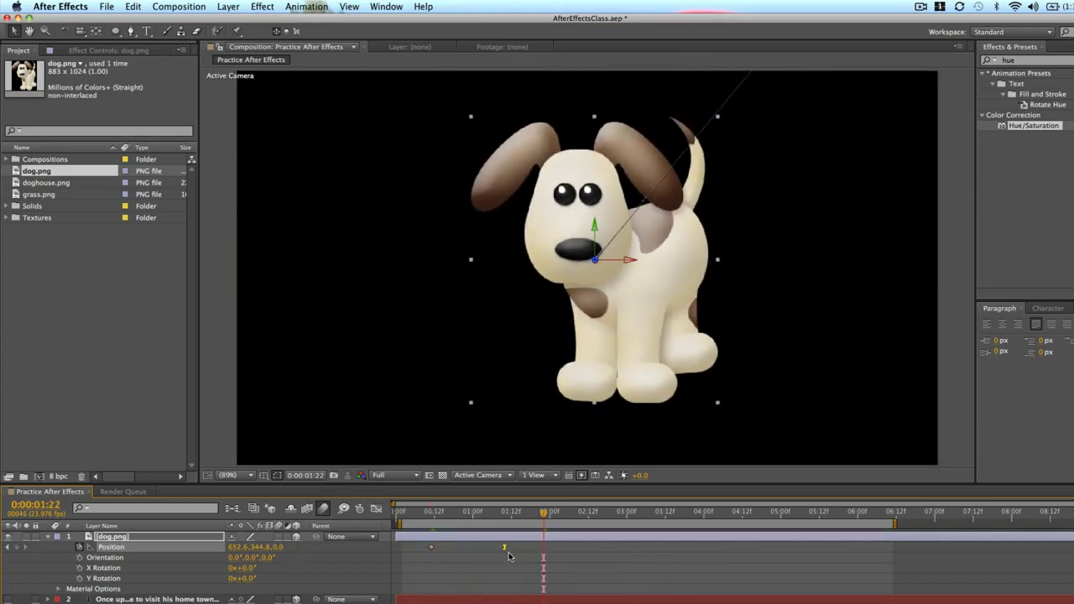
{"action": "left_click_drag", "start_coordinate": [508, 553], "coordinate": [510, 555]}
{"action": "key", "text": "space"}
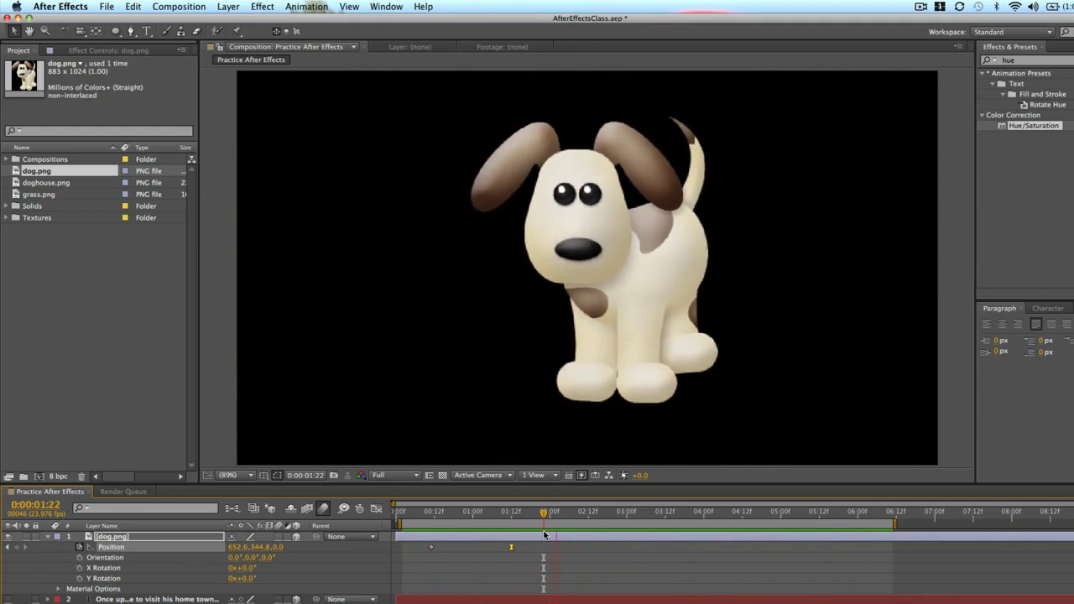
Replace the Position keyframe at 0:00:00:11 with one that pushes the dog far away, at a Z position of about 28747.
{"action": "left_click_drag", "start_coordinate": [530, 513], "coordinate": [431, 515]}
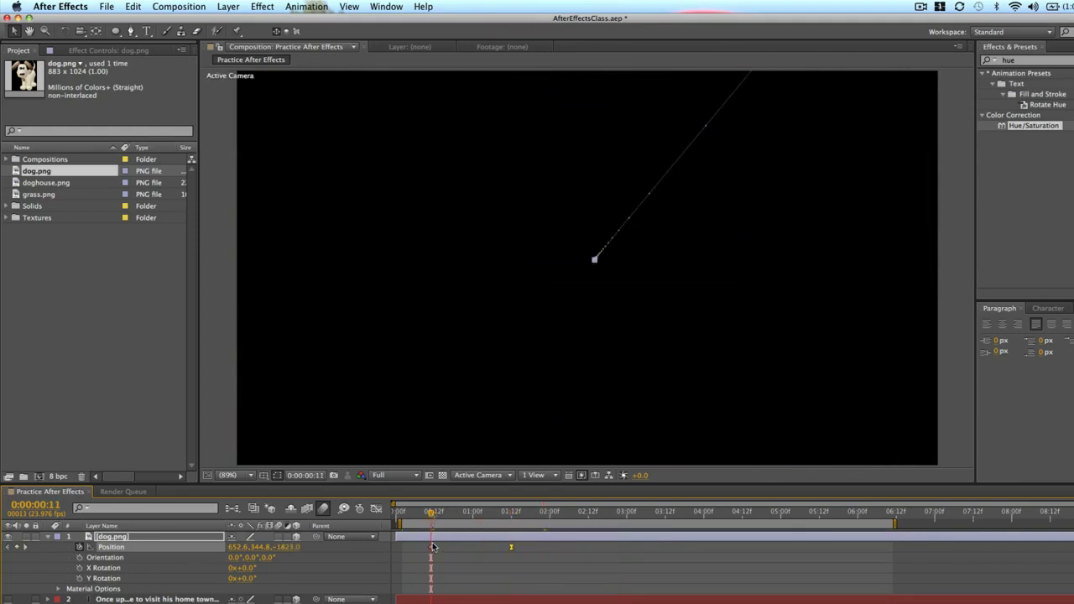
{"action": "left_click", "coordinate": [432, 547]}
{"action": "key", "text": "Delete"}
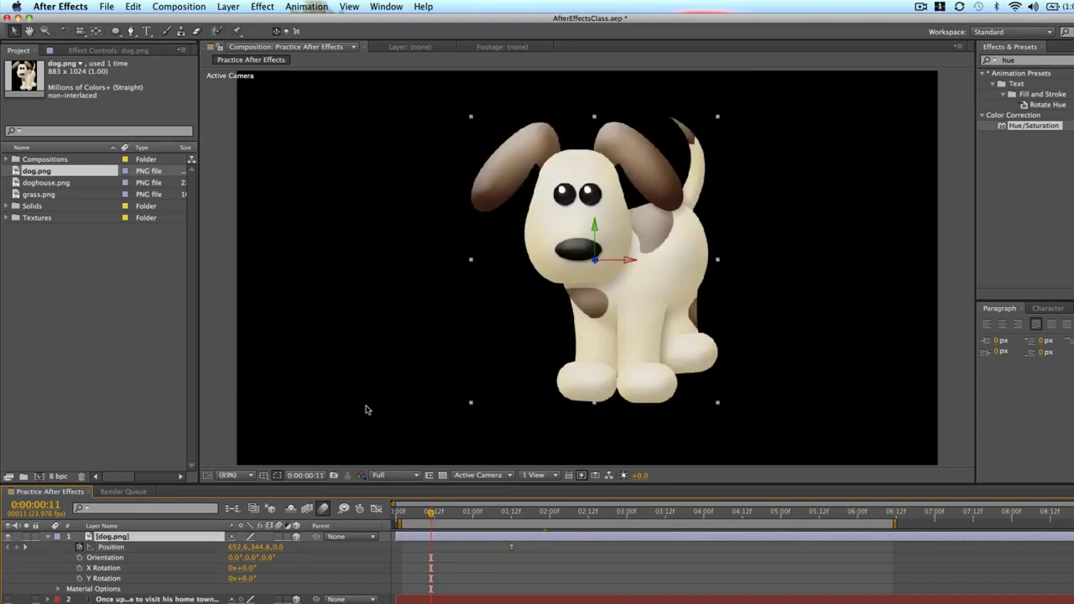
{"action": "left_click_drag", "start_coordinate": [281, 547], "coordinate": [532, 480]}
{"action": "left_click_drag", "start_coordinate": [286, 546], "coordinate": [691, 548]}
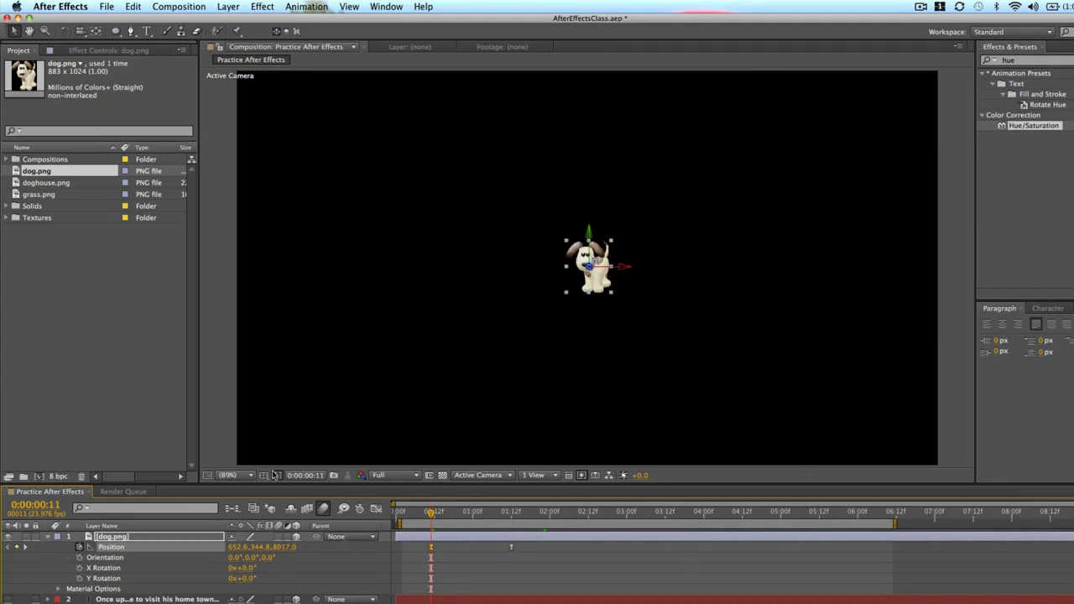
{"action": "left_click_drag", "start_coordinate": [282, 547], "coordinate": [370, 544]}
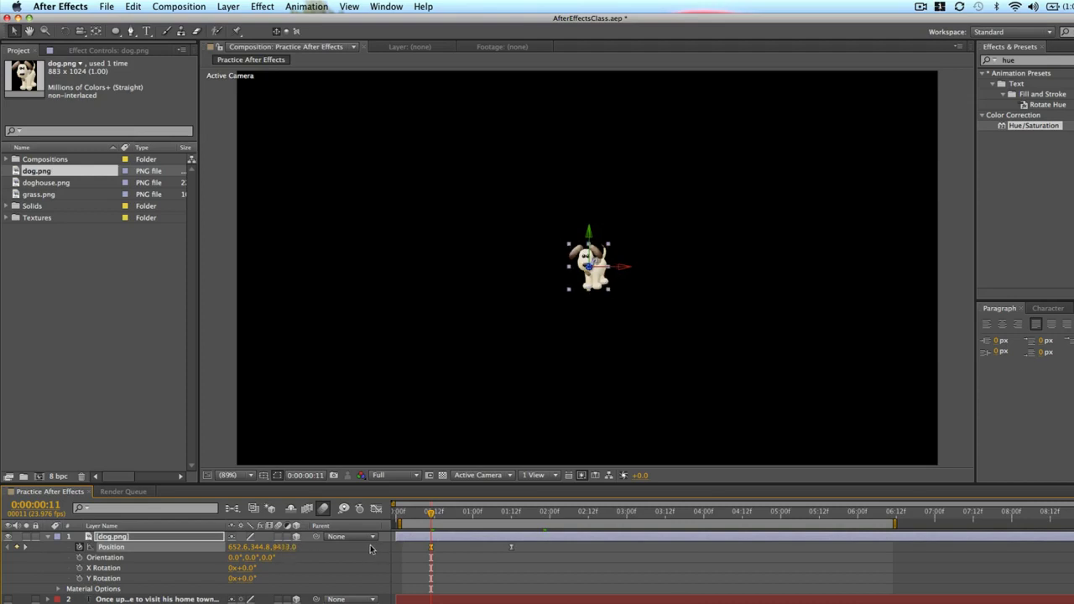
{"action": "left_click_drag", "start_coordinate": [290, 547], "coordinate": [609, 535]}
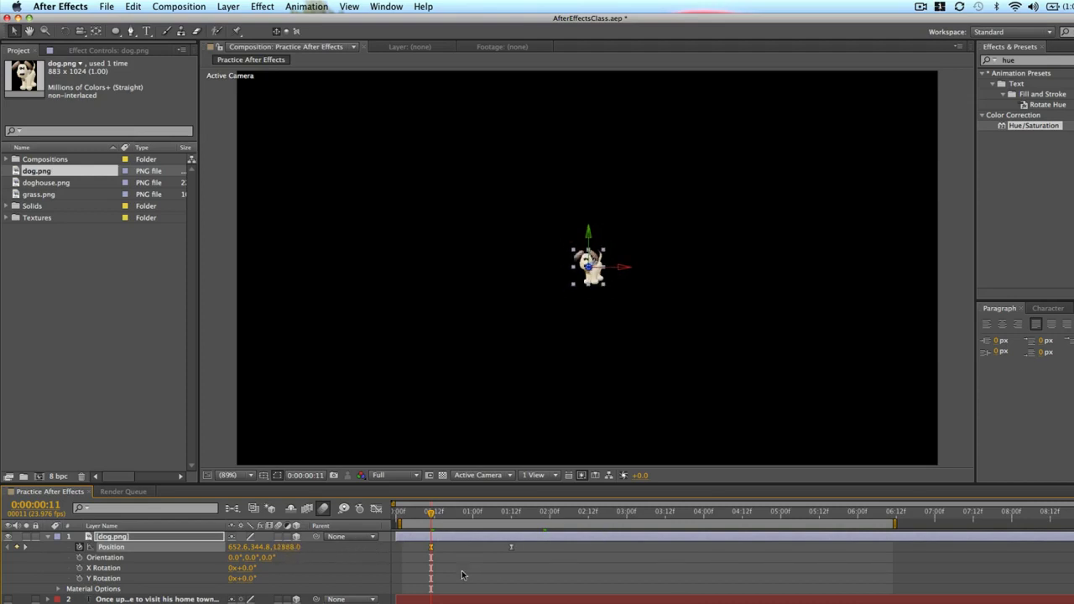
{"action": "left_click_drag", "start_coordinate": [285, 547], "coordinate": [649, 551]}
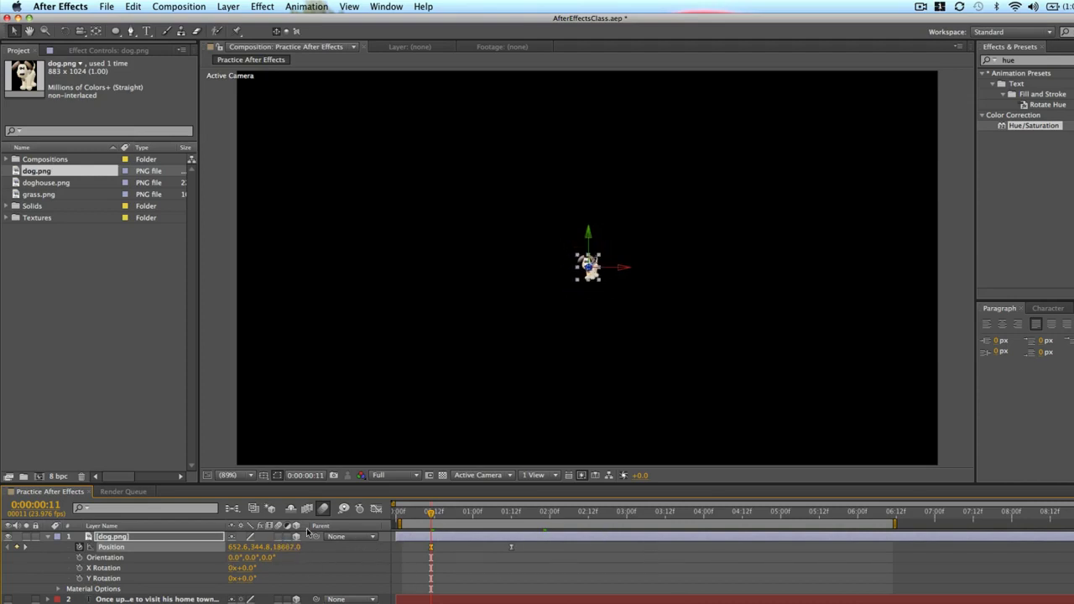
{"action": "left_click_drag", "start_coordinate": [279, 547], "coordinate": [525, 539]}
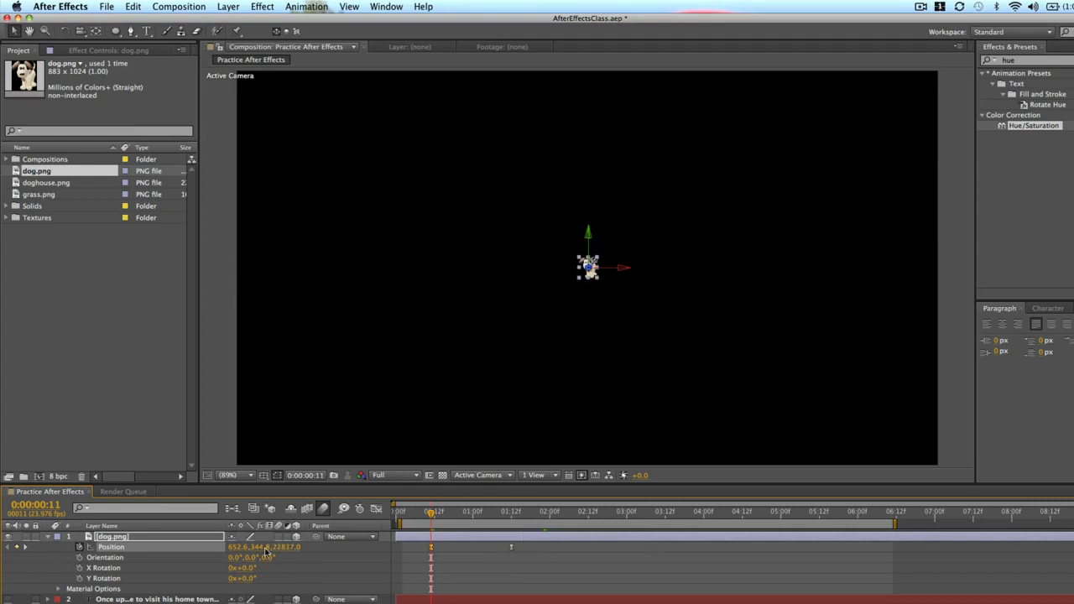
{"action": "left_click_drag", "start_coordinate": [285, 547], "coordinate": [611, 519]}
Add a short opacity fade-in to the dog, starting at 0:00:00:11 and reaching 100% a few frames after the first Position keyframe.
{"action": "key", "text": "t"}
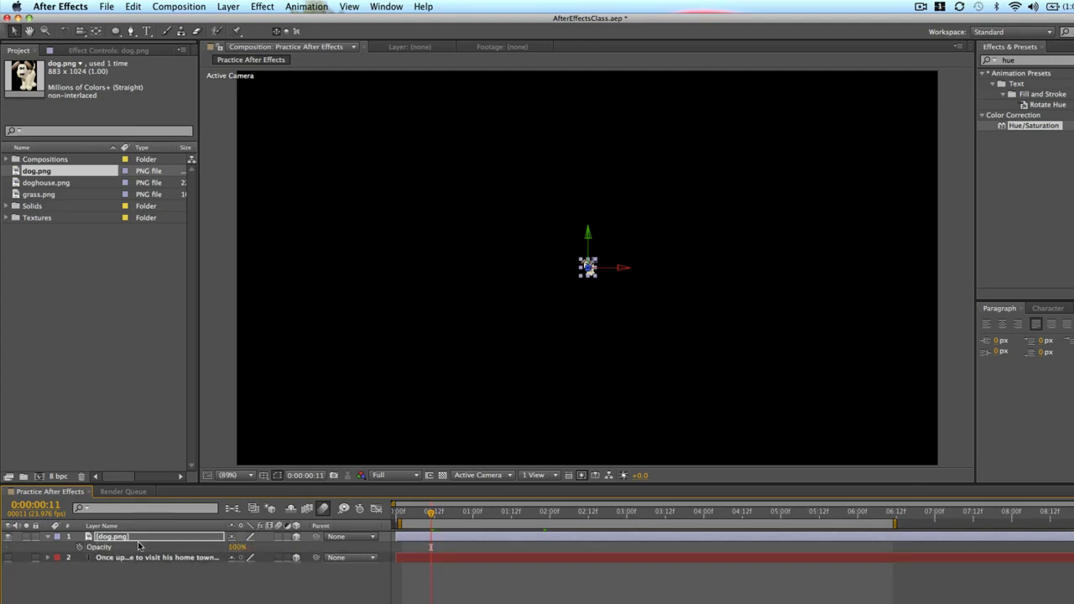
{"action": "left_click", "coordinate": [79, 547]}
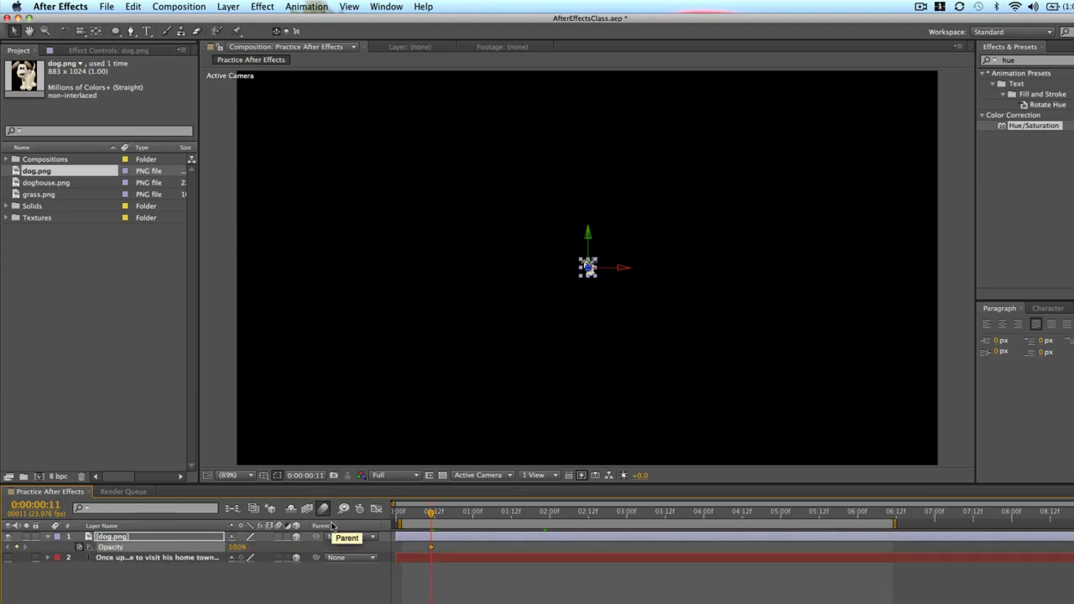
{"action": "key", "text": "shift+p"}
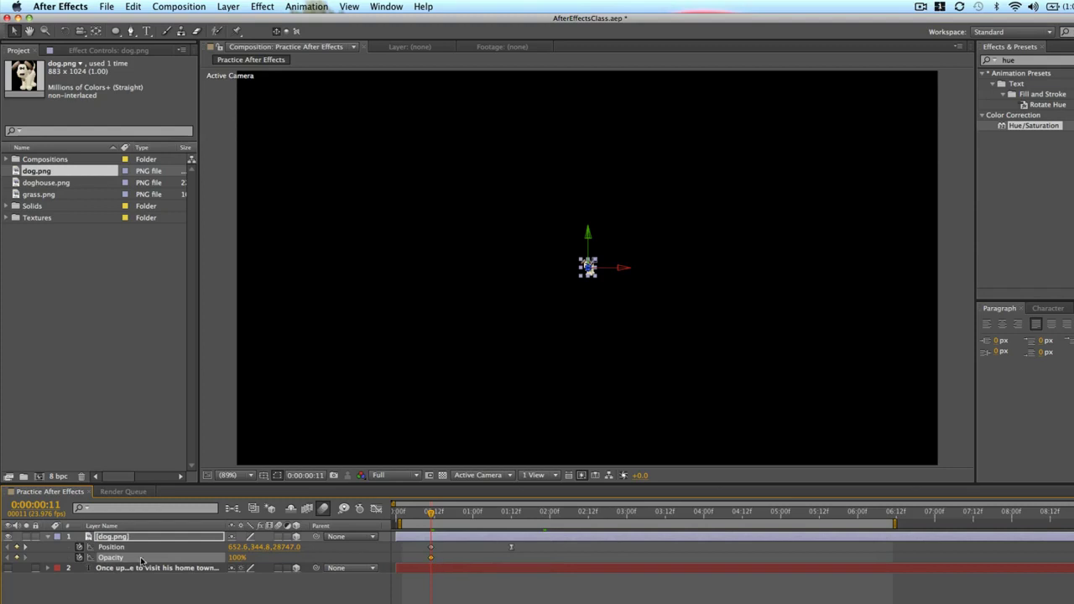
{"action": "left_click_drag", "start_coordinate": [430, 558], "coordinate": [446, 562]}
{"action": "left_click", "coordinate": [237, 557]}
{"action": "key", "text": "Return"}
{"action": "left_click", "coordinate": [481, 597]}
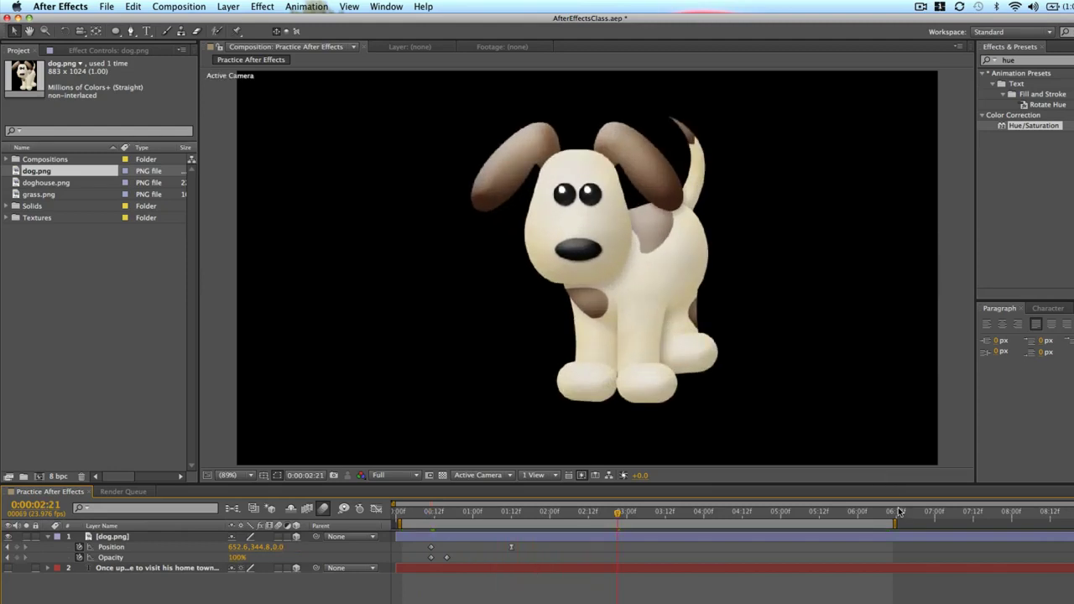
Shorten the work area to end at about 3 seconds and preview the dog's fly-in.
{"action": "left_click_drag", "start_coordinate": [894, 522], "coordinate": [634, 537]}
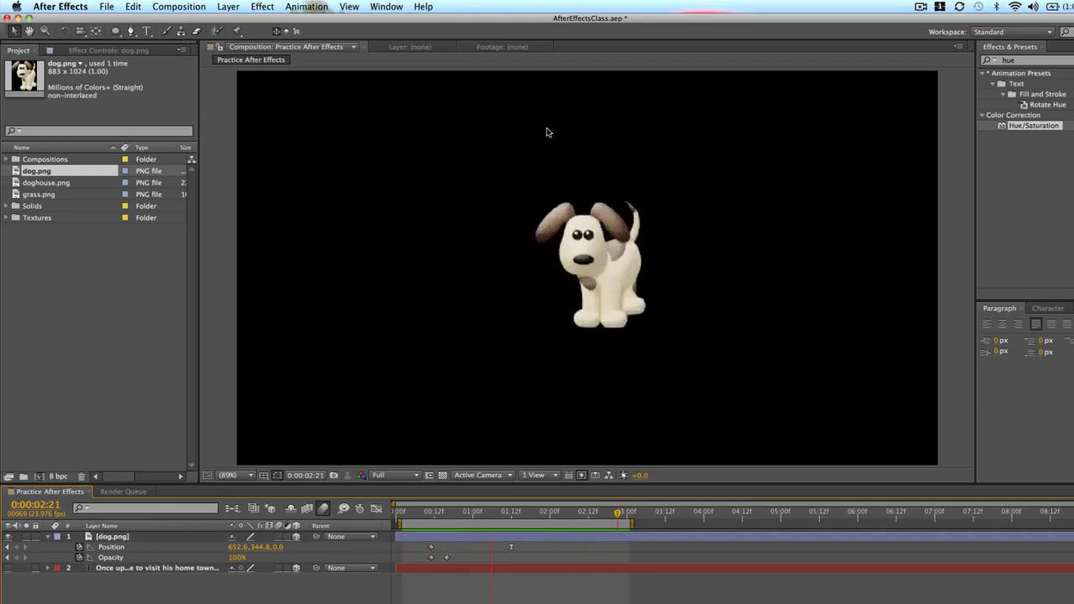
{"action": "key", "text": "space"}
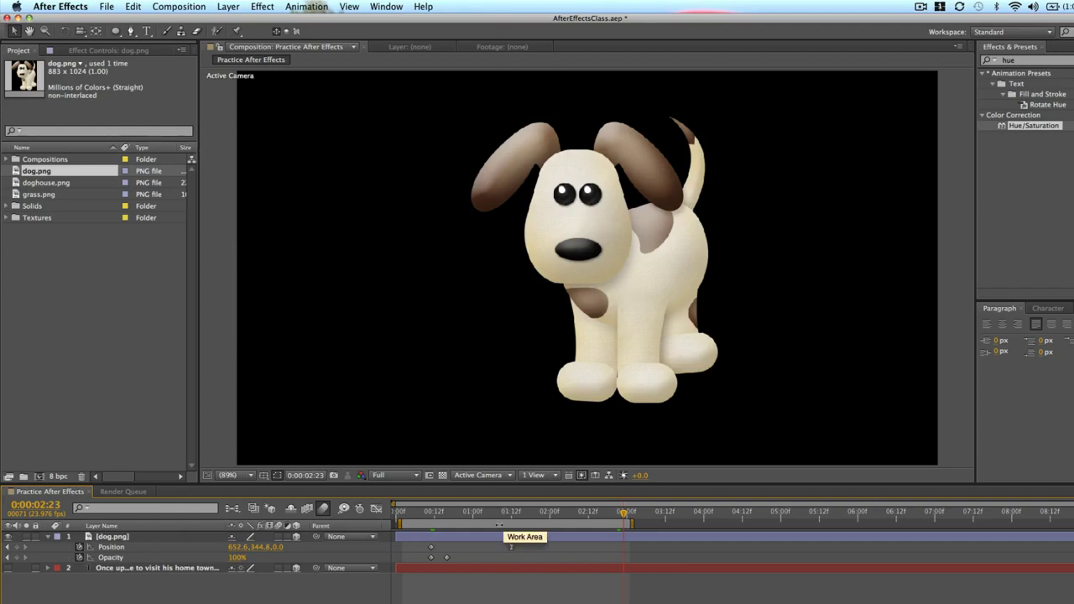
Delete the dog.png layer and make the "Once upon a time" text layer visible.
{"action": "left_click", "coordinate": [453, 536]}
{"action": "key", "text": "Delete"}
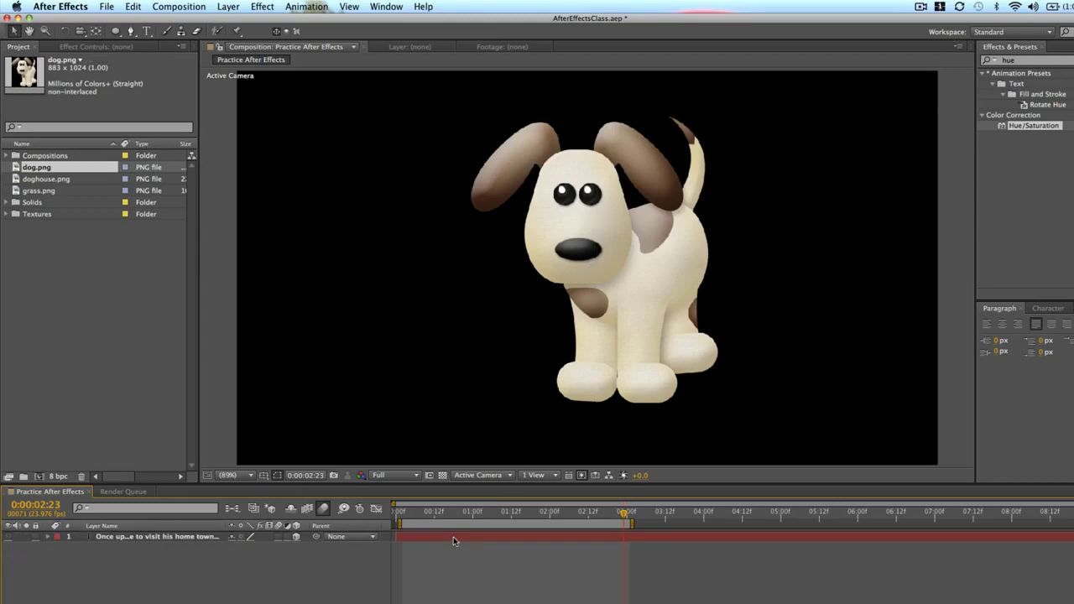
{"action": "left_click", "coordinate": [8, 538]}
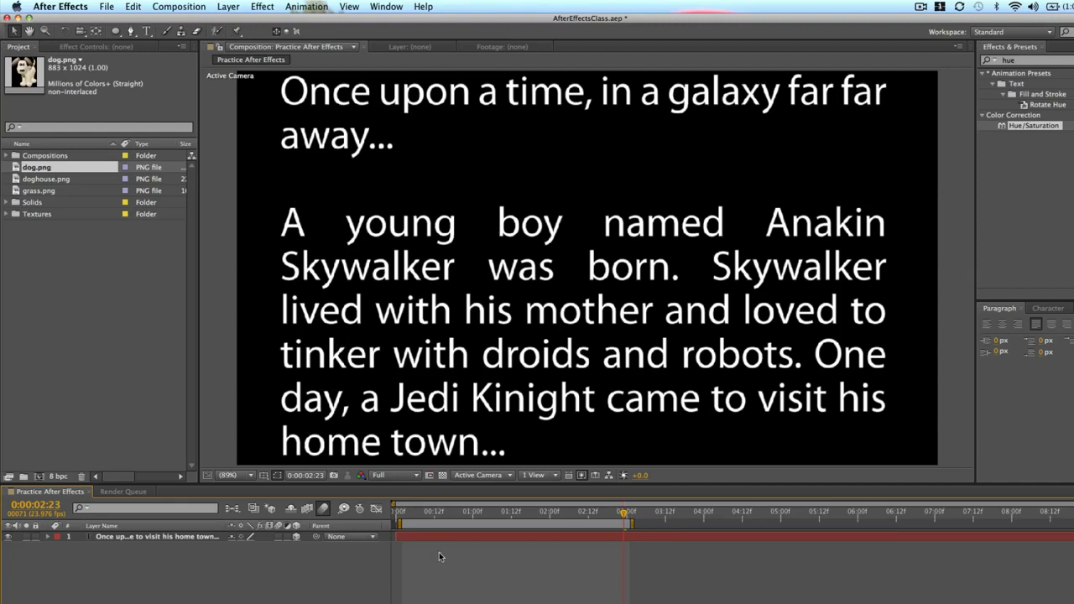
Hide the "Once upon a time" text layer to leave the frame empty.
{"action": "left_click", "coordinate": [465, 538]}
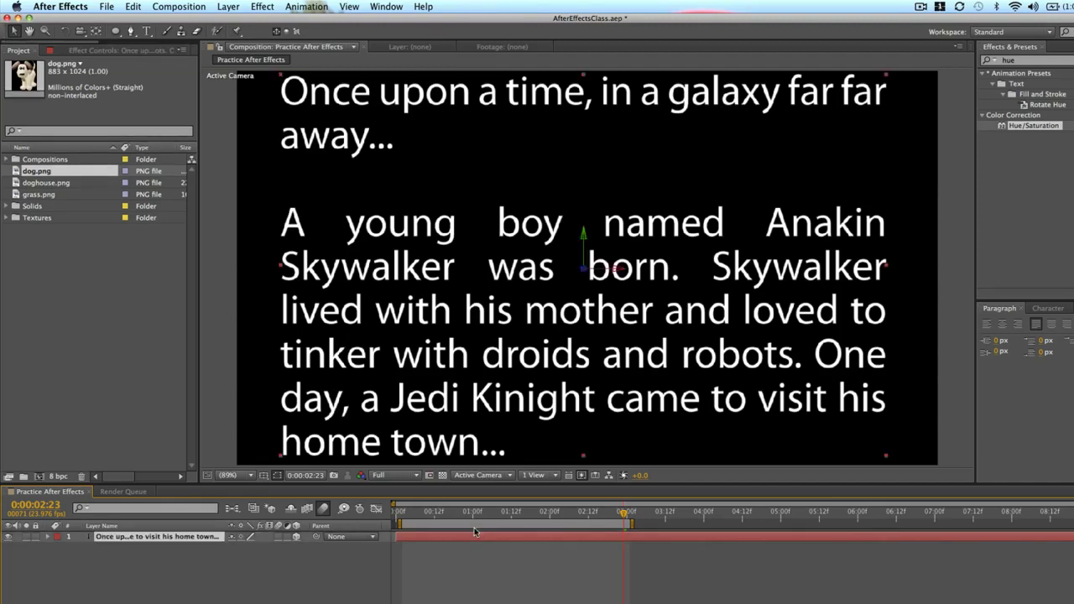
{"action": "left_click", "coordinate": [9, 537]}
{"action": "left_click", "coordinate": [516, 581]}
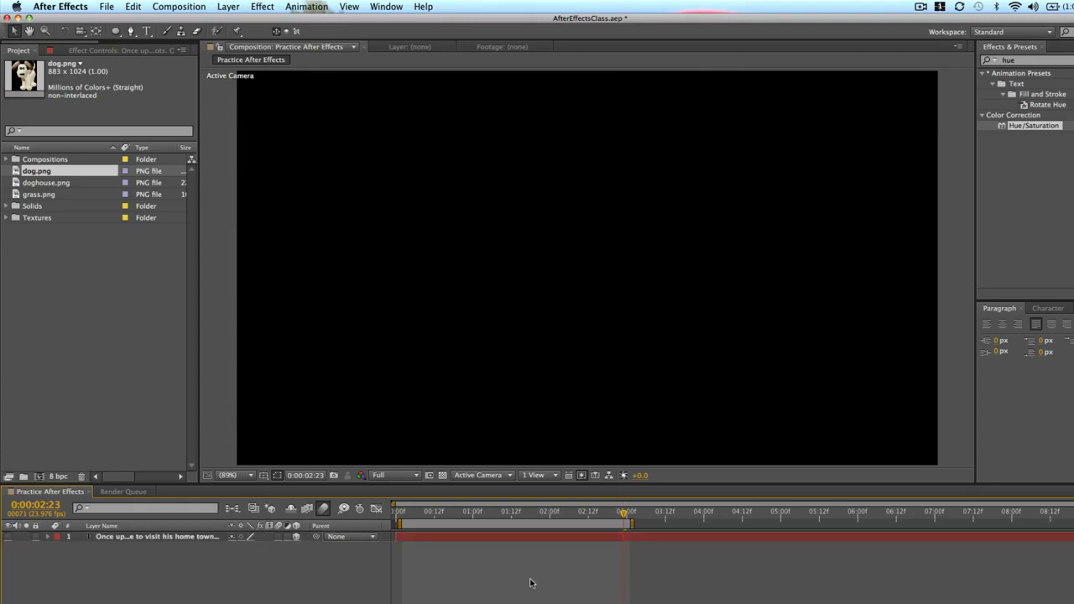
Draw a paragraph text box across most of the frame and fill it with about three lines of placeholder characters.
{"action": "left_click", "coordinate": [147, 32]}
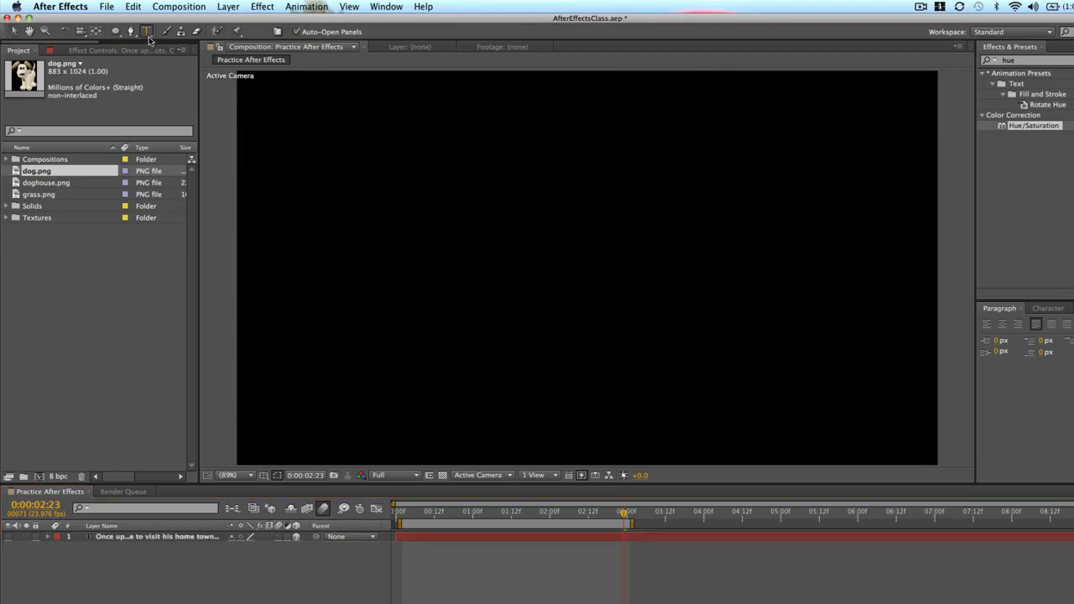
{"action": "left_click_drag", "start_coordinate": [269, 77], "coordinate": [908, 458]}
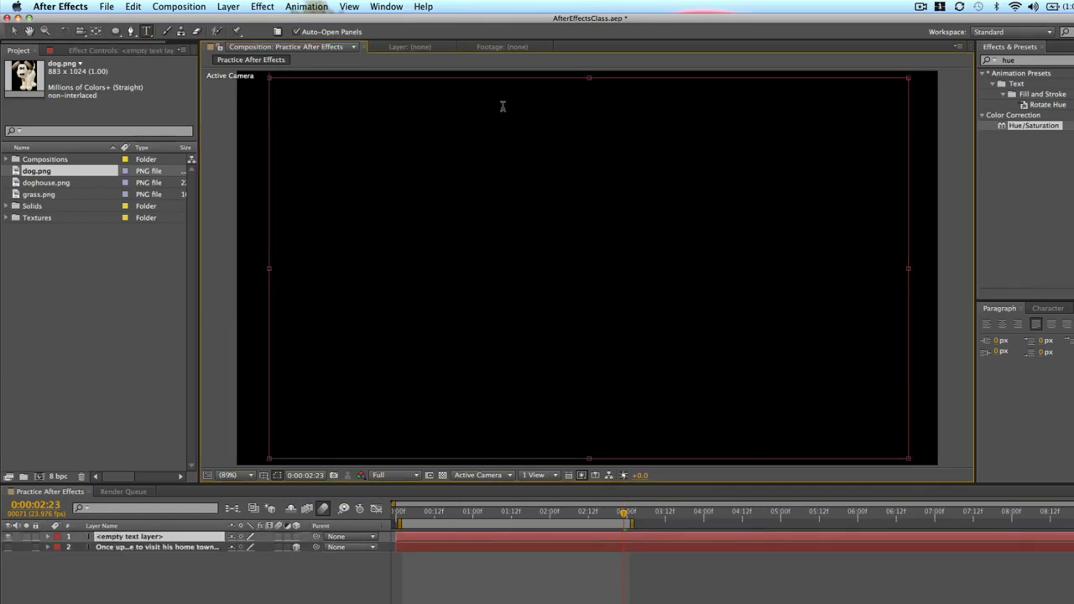
{"action": "type", "text": "asdfasdlfjasd;lfjasl;dfjals;dfj"}
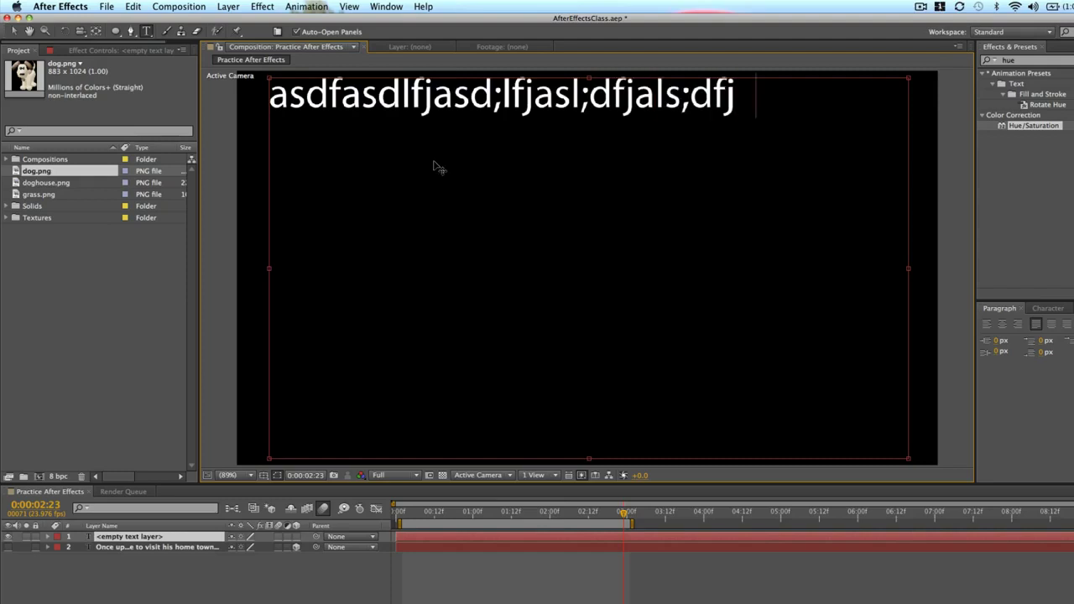
{"action": "type", "text": "alsdjfa;lsdjfalsdjfal;sdfjasl;dfj"}
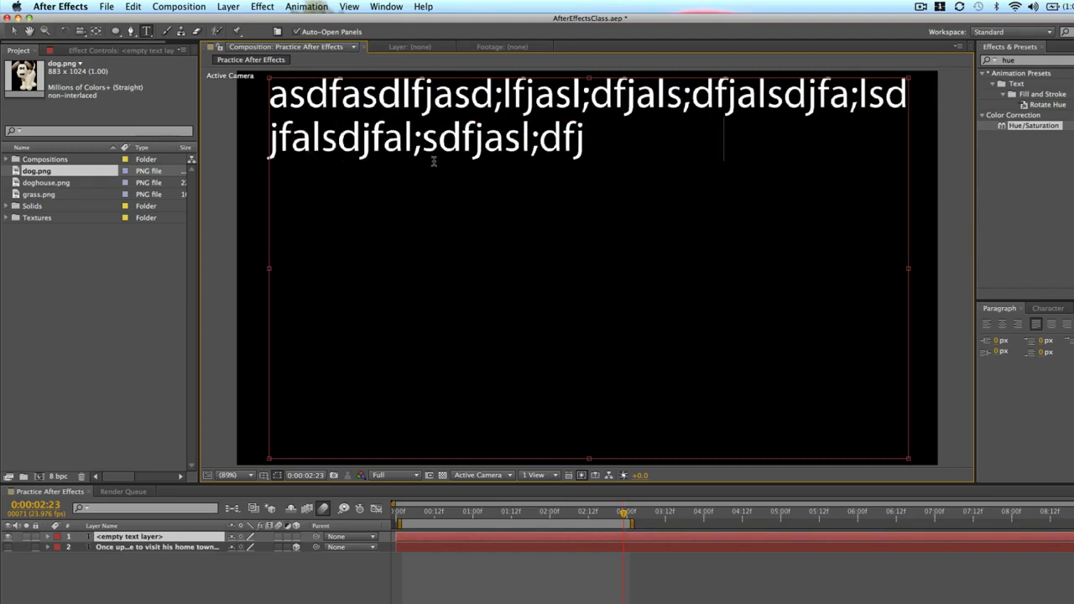
{"action": "type", "text": "asldfjalsdfjalsdfjasldfjasl;dfajsdlf;as;dlfj"}
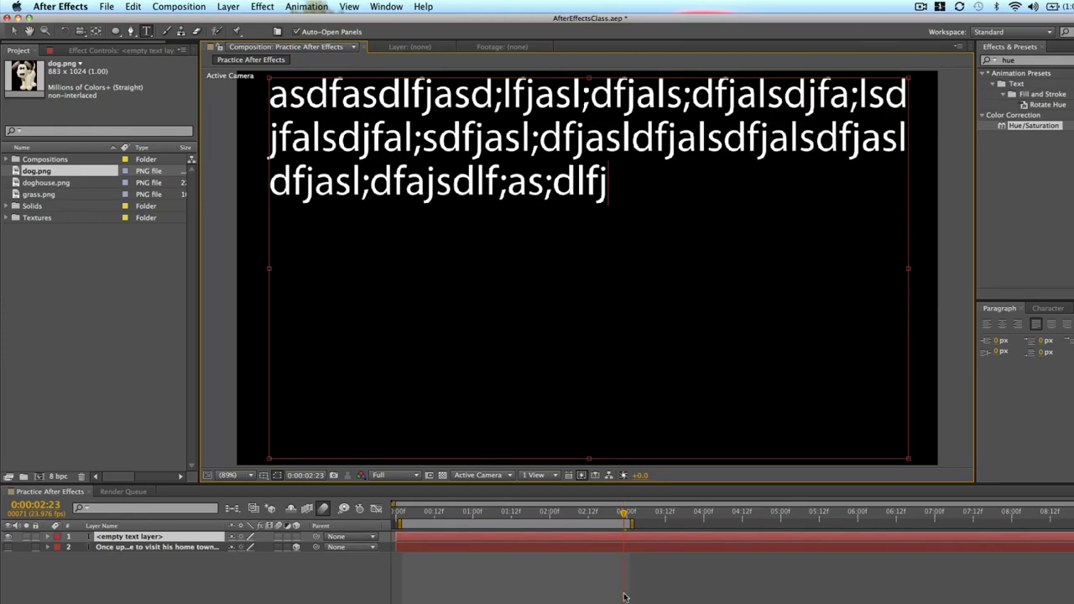
Delete the placeholder text layer and show the "Once upon a time" text layer at 0:00:00:23.
{"action": "left_click", "coordinate": [624, 542]}
{"action": "key", "text": "Delete"}
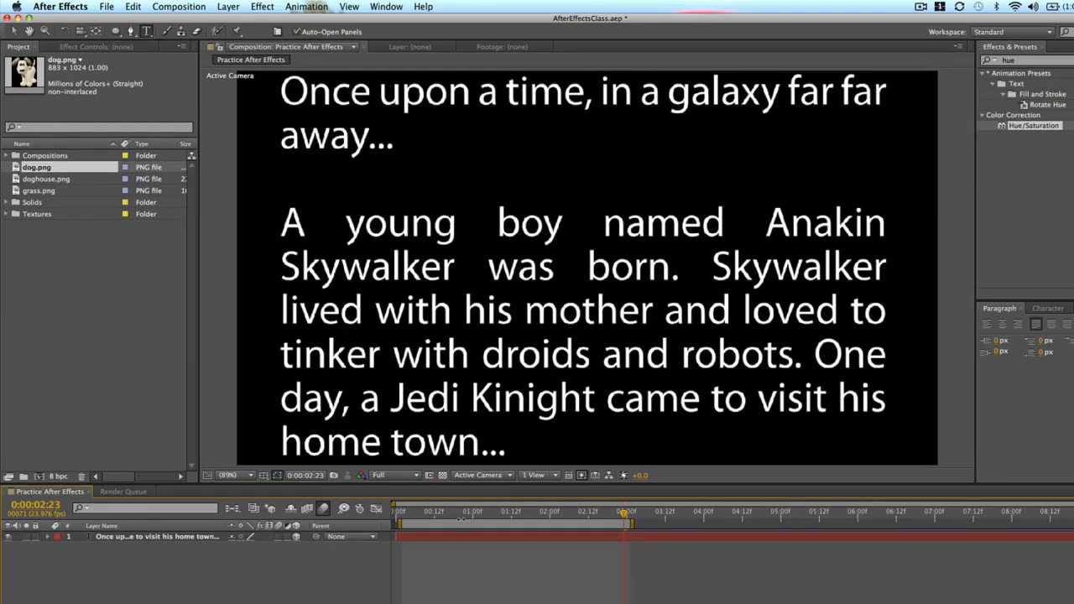
{"action": "left_click", "coordinate": [469, 514]}
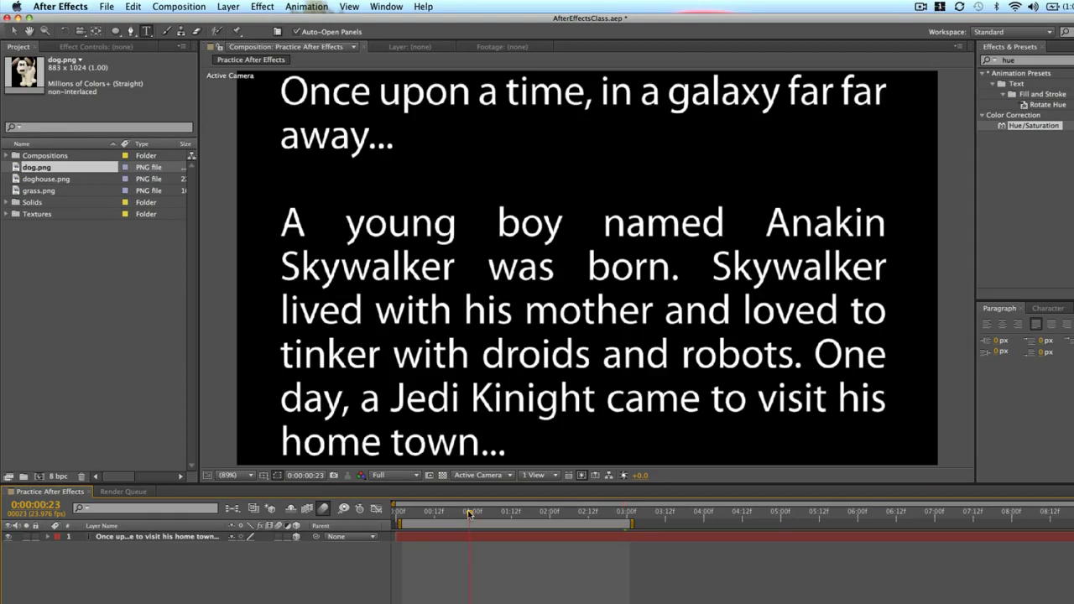
Tilt the text layer back by setting its X Rotation to -53° and move the current time to 0:00:01:08.
{"action": "key", "text": "r"}
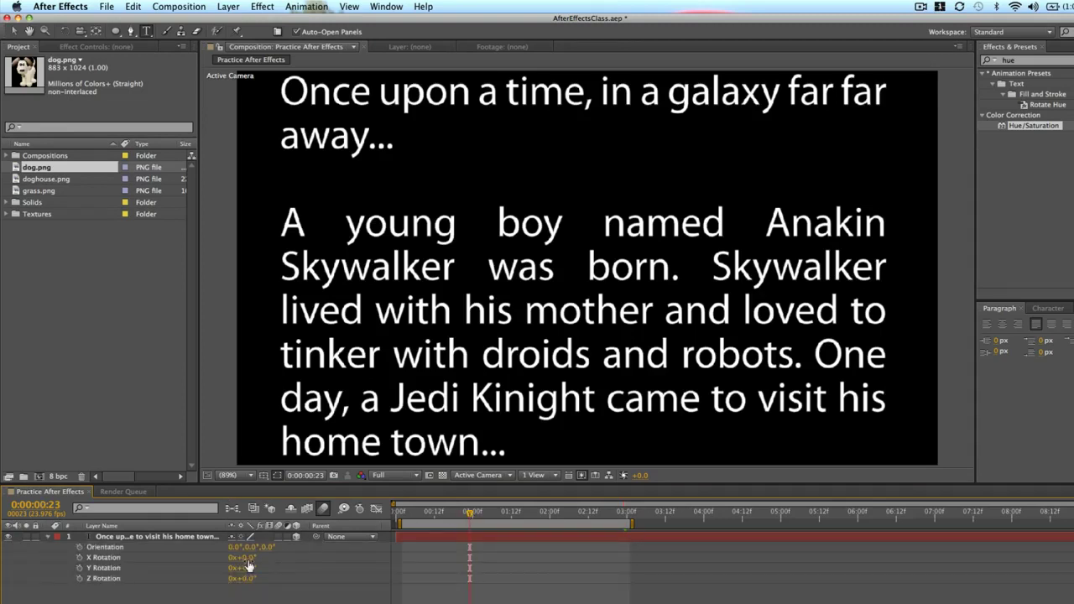
{"action": "mouse_move", "coordinate": [245, 558]}
{"action": "left_mouse_down"}
{"action": "mouse_move", "coordinate": [239, 567]}
{"action": "mouse_move", "coordinate": [241, 558]}
{"action": "left_mouse_up"}
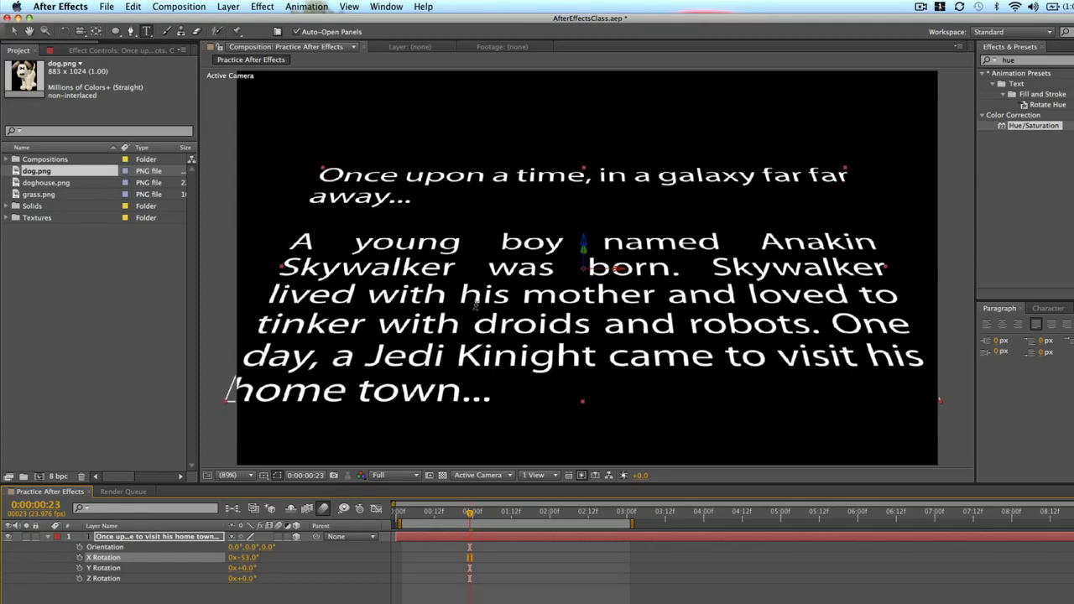
{"action": "key", "text": "v"}
{"action": "left_click", "coordinate": [382, 327]}
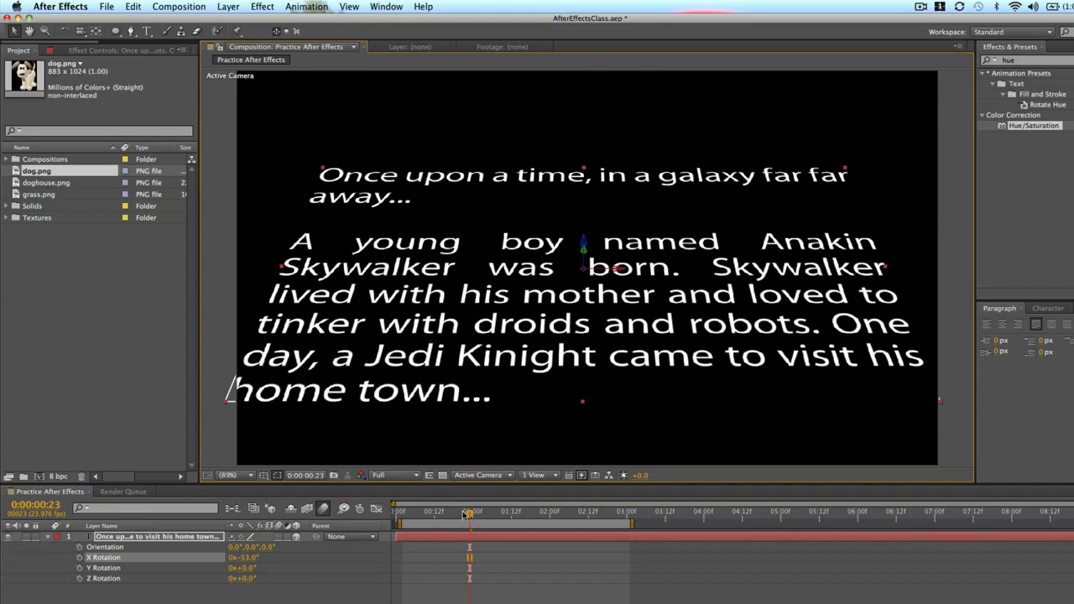
{"action": "left_click_drag", "start_coordinate": [471, 513], "coordinate": [498, 512]}
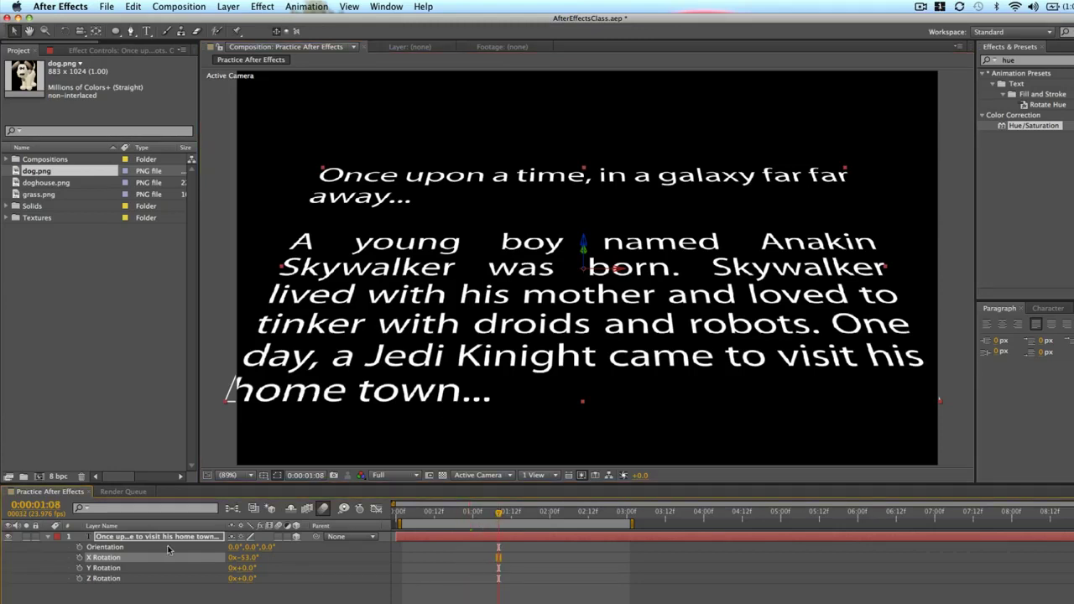
Try shifting the text layer's Y and X Position values, undo the changes, and switch its 3D Layer setting off and back on.
{"action": "key", "text": "p"}
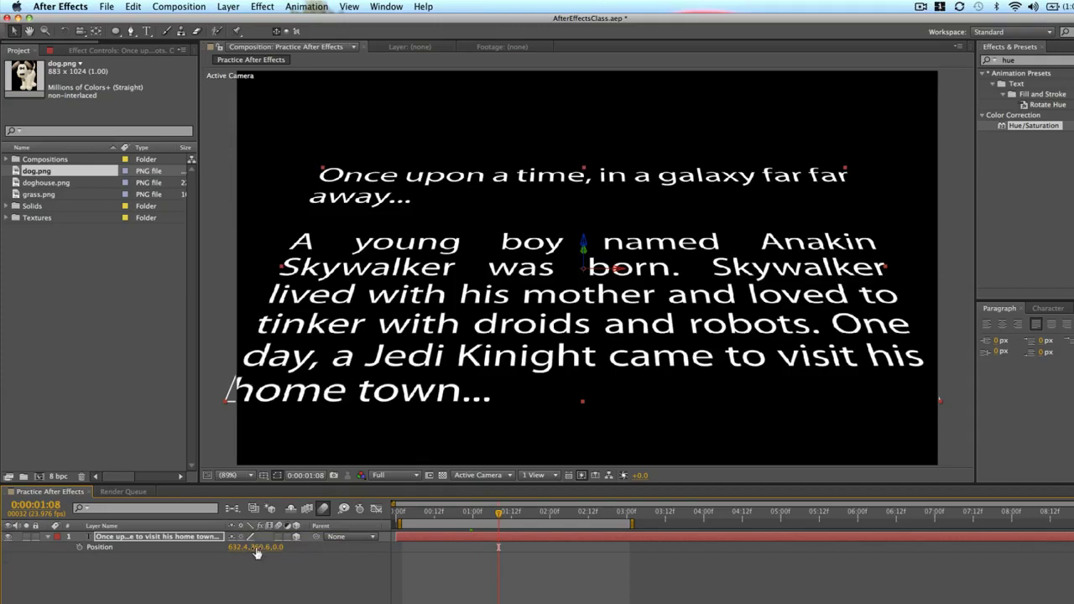
{"action": "left_click_drag", "start_coordinate": [263, 548], "coordinate": [382, 547]}
{"action": "key", "text": "super+z"}
{"action": "left_click_drag", "start_coordinate": [235, 547], "coordinate": [207, 547]}
{"action": "key", "text": "super+z"}
{"action": "key", "text": "super+z"}
{"action": "left_click", "coordinate": [297, 537]}
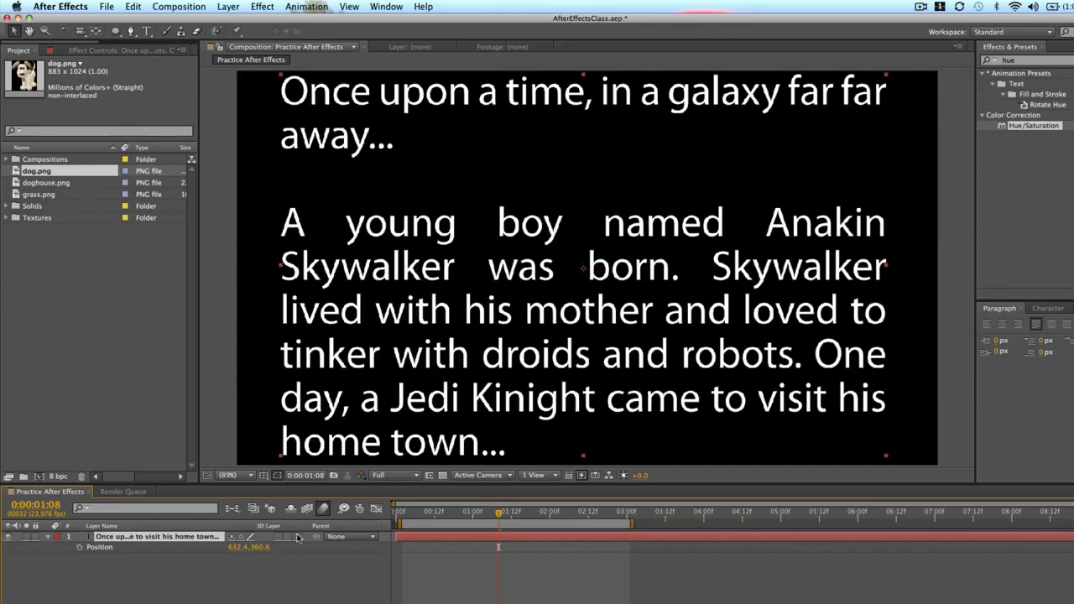
{"action": "left_click", "coordinate": [297, 537]}
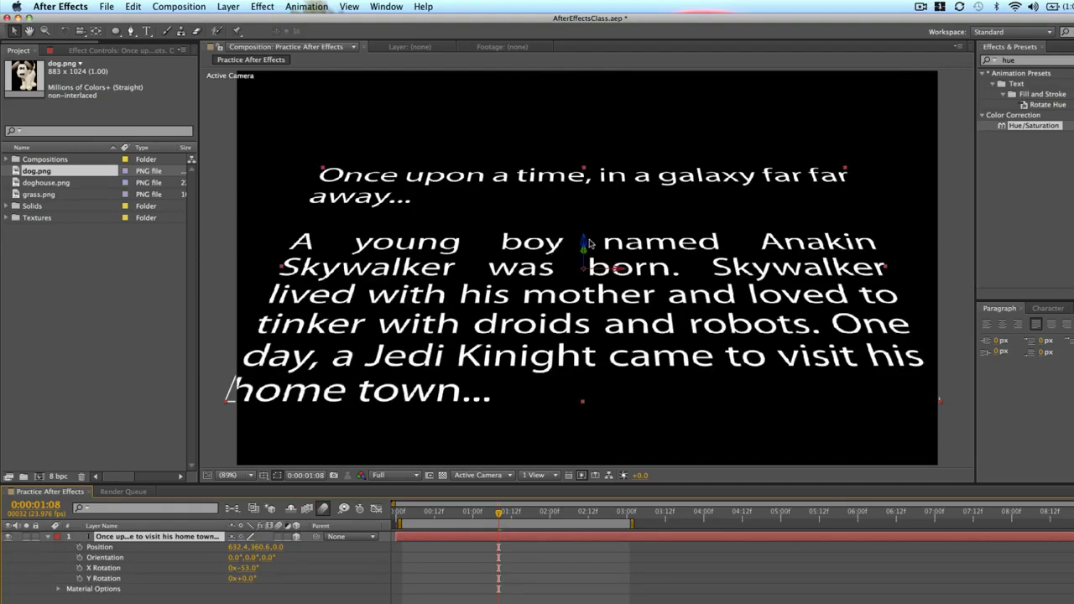
Try moving the text layer along its separate 3D axes in the composition view, undoing the last moves.
{"action": "left_click_drag", "start_coordinate": [584, 242], "coordinate": [611, 254]}
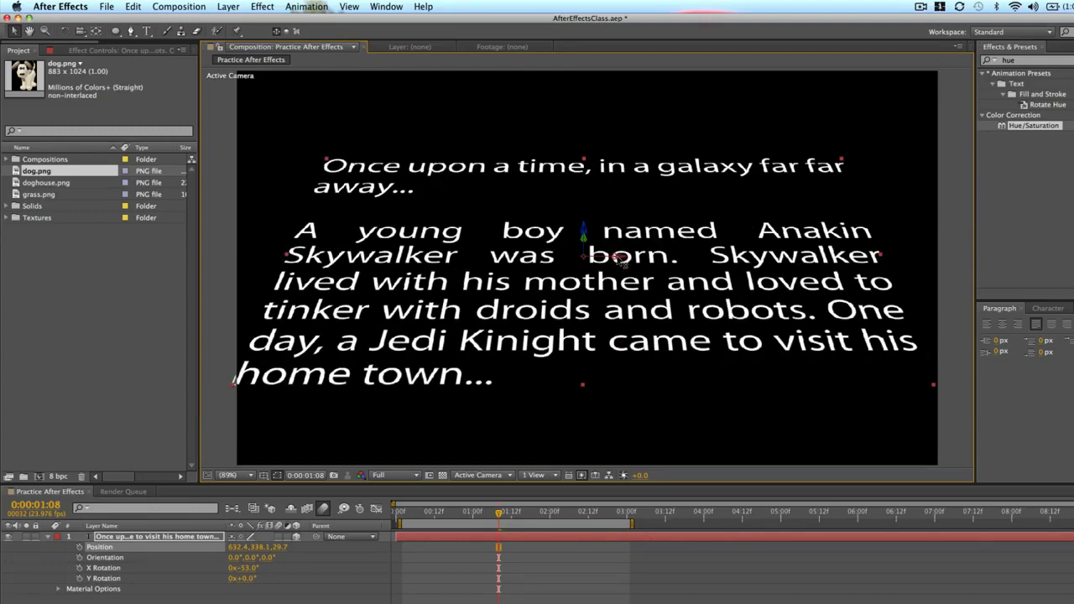
{"action": "left_click_drag", "start_coordinate": [623, 263], "coordinate": [642, 336]}
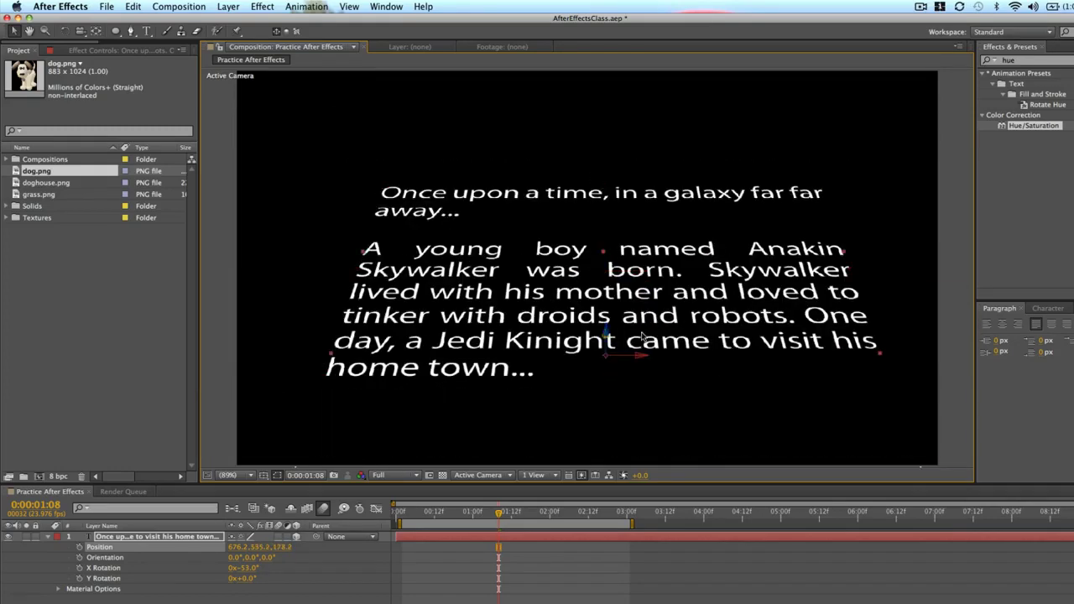
{"action": "key", "text": "cmd+z"}
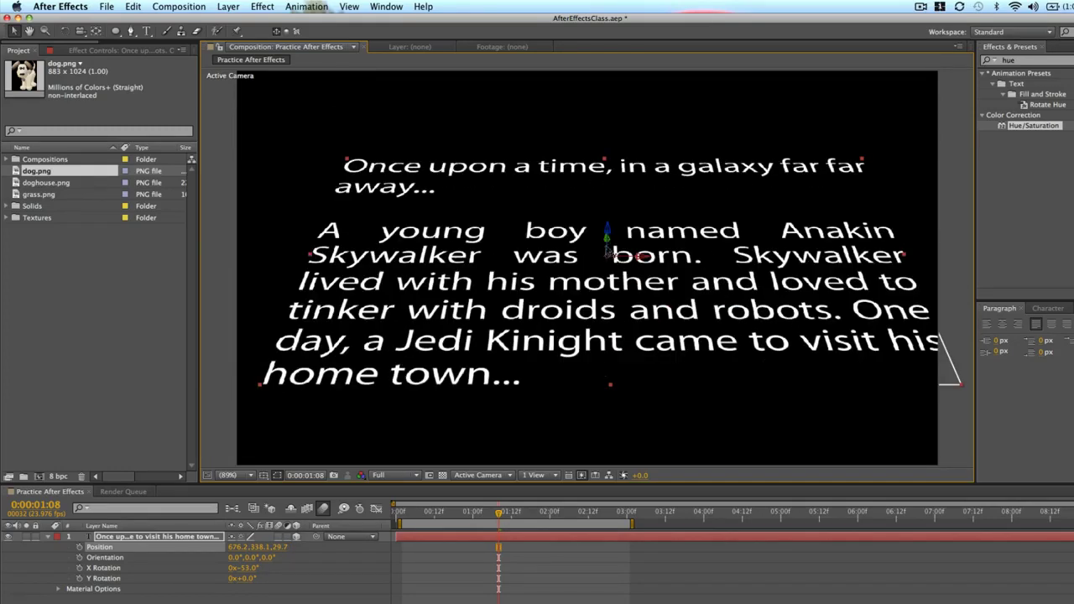
{"action": "left_click_drag", "start_coordinate": [605, 239], "coordinate": [613, 602]}
{"action": "key", "text": "cmd+z"}
Move the text layer to about 634.1, 229.3, 174.2 and place a Position keyframe for it just past five seconds.
{"action": "left_click_drag", "start_coordinate": [488, 261], "coordinate": [480, 283]}
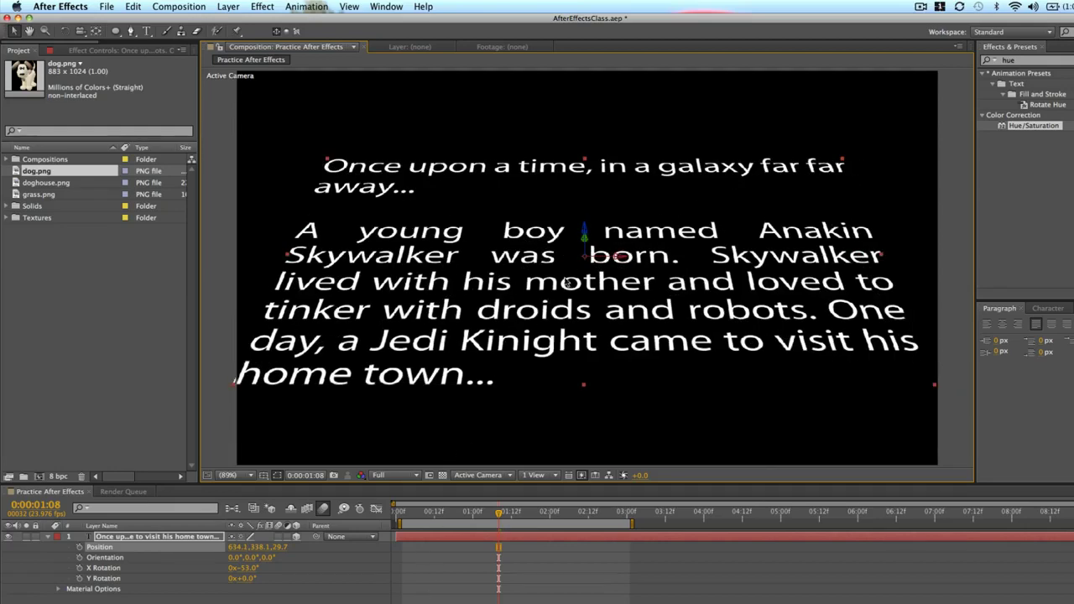
{"action": "left_click_drag", "start_coordinate": [591, 248], "coordinate": [682, 148]}
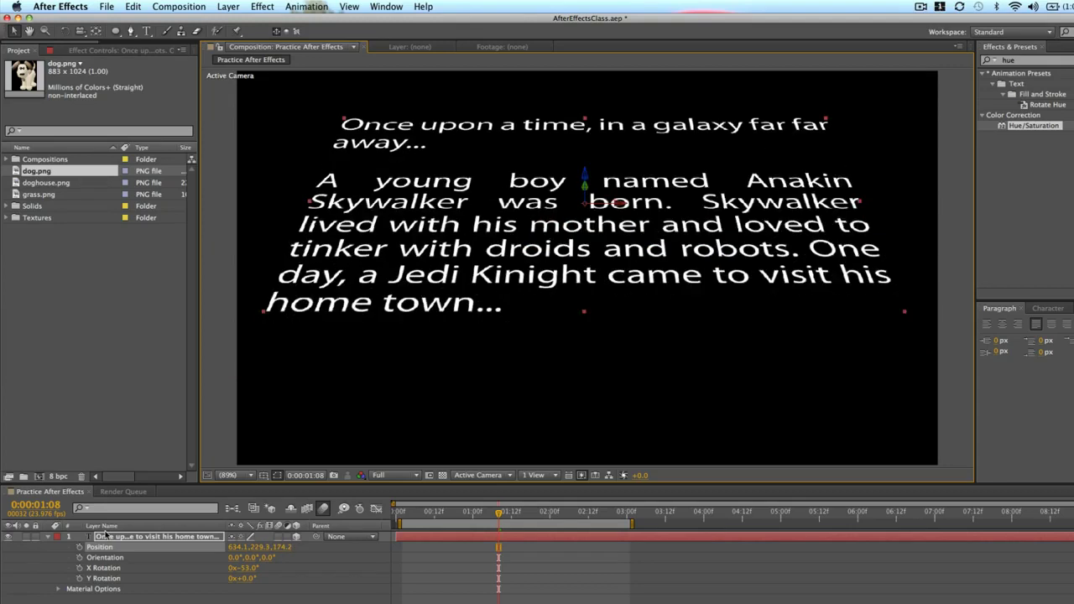
{"action": "left_click", "coordinate": [80, 547]}
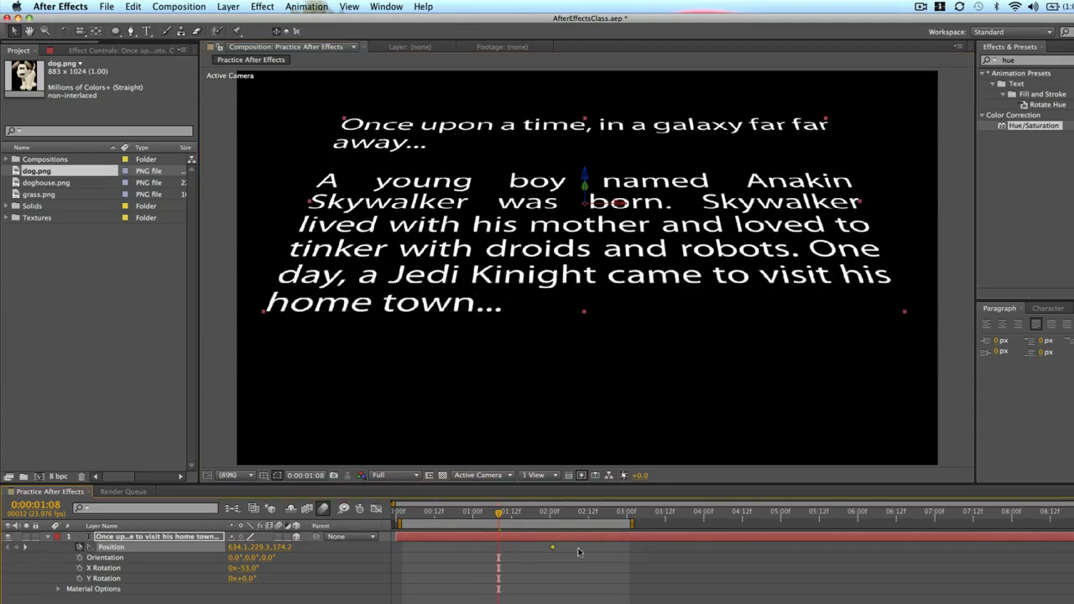
{"action": "left_click_drag", "start_coordinate": [578, 552], "coordinate": [793, 558]}
{"action": "left_click_drag", "start_coordinate": [586, 190], "coordinate": [592, 242]}
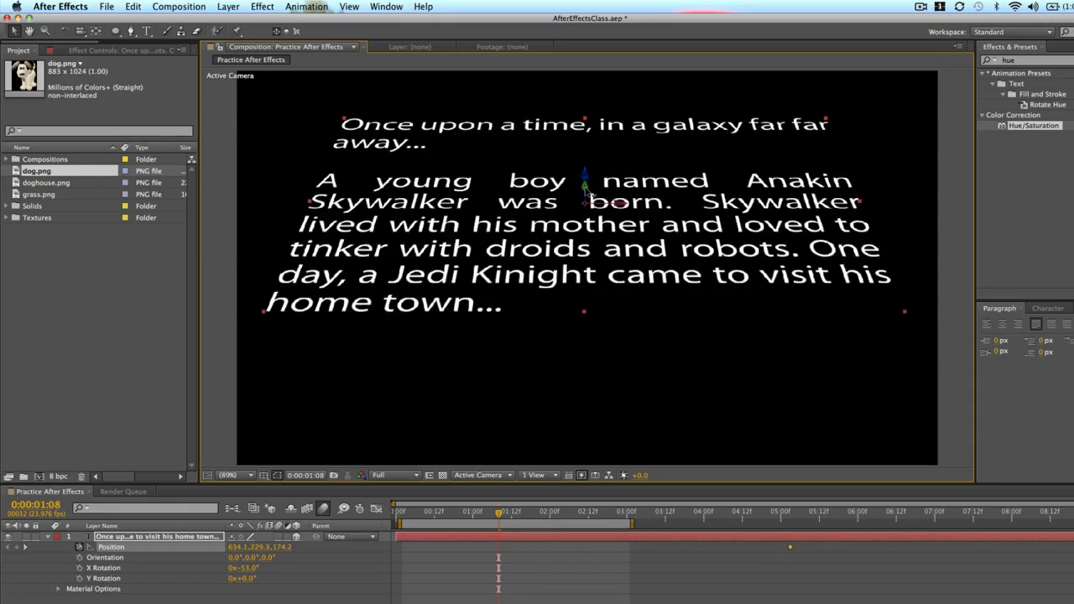
{"action": "left_click_drag", "start_coordinate": [588, 192], "coordinate": [584, 445]}
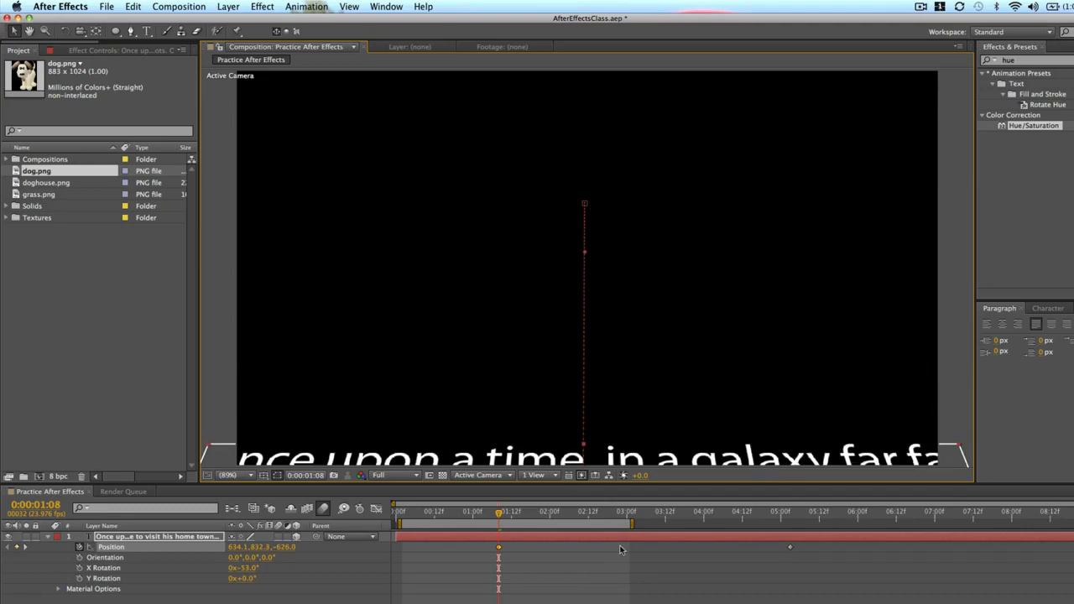
{"action": "key", "text": "ctrl+z"}
{"action": "key", "text": "ctrl+z"}
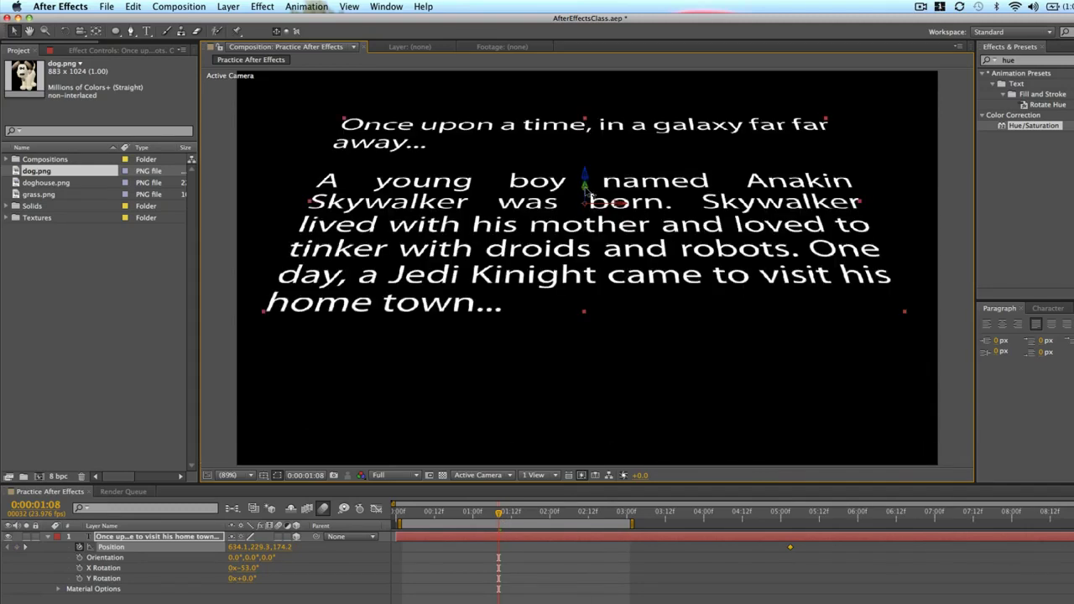
Move the text layer below the frame to about 634.1, 898.5, -713.9 and shift that Position keyframe to 0:00:00:02.
{"action": "left_click_drag", "start_coordinate": [590, 195], "coordinate": [596, 256]}
{"action": "left_click", "coordinate": [568, 587]}
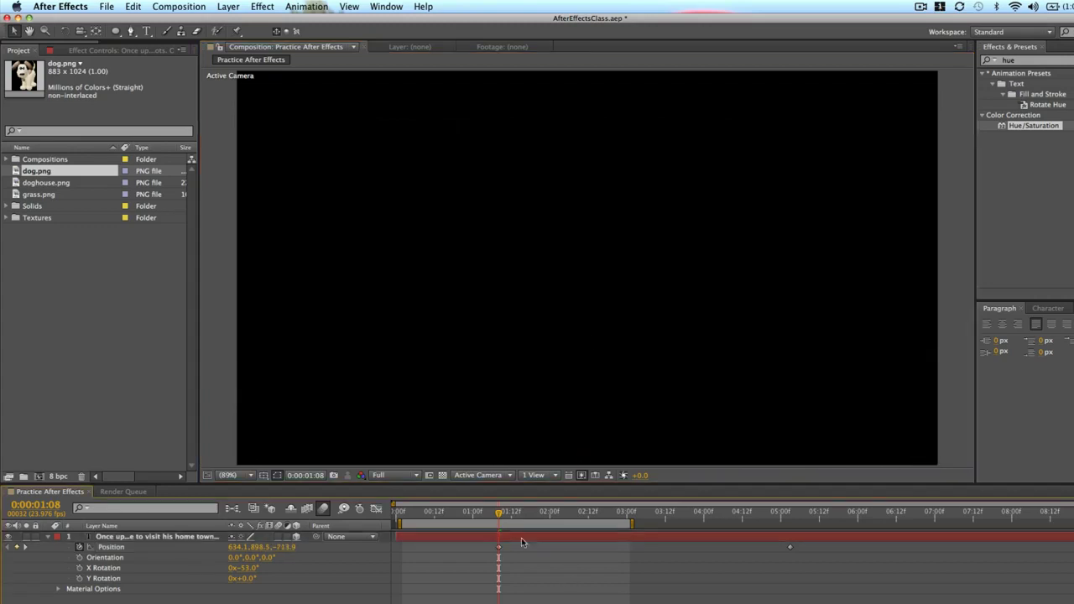
{"action": "left_click_drag", "start_coordinate": [500, 550], "coordinate": [402, 550]}
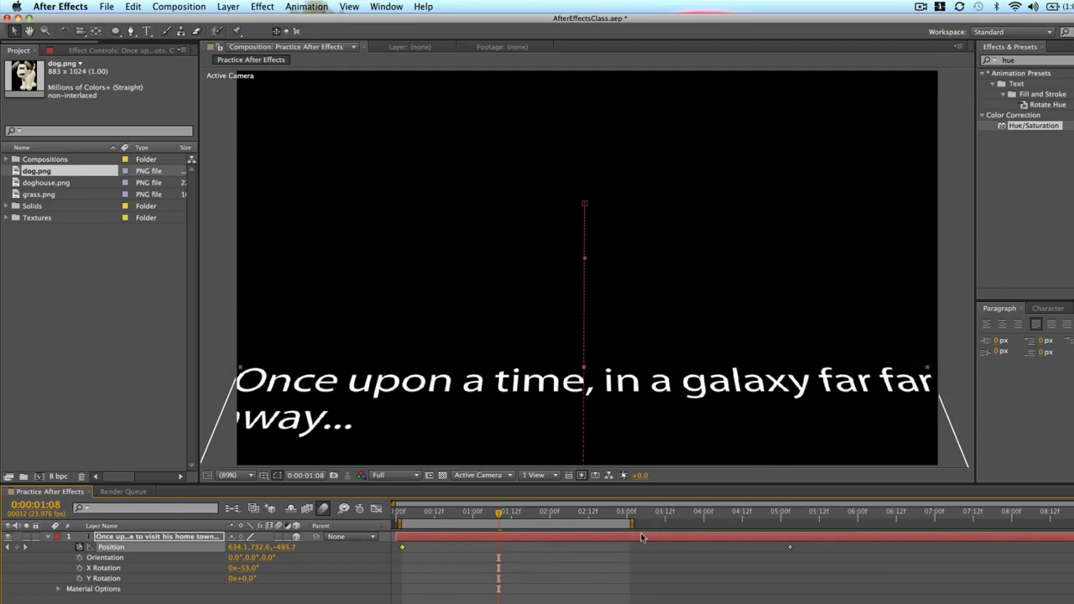
Extend the work area's end to just past 0:00:05:12 and play a RAM preview of the text crawl.
{"action": "left_click_drag", "start_coordinate": [632, 522], "coordinate": [824, 516]}
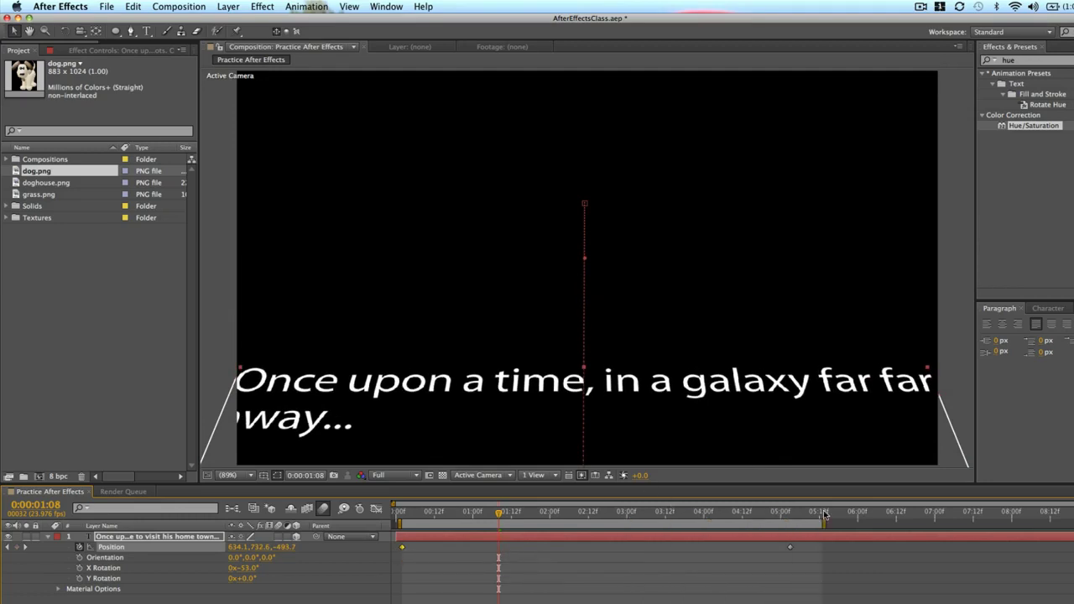
{"action": "key", "text": "KP_0"}
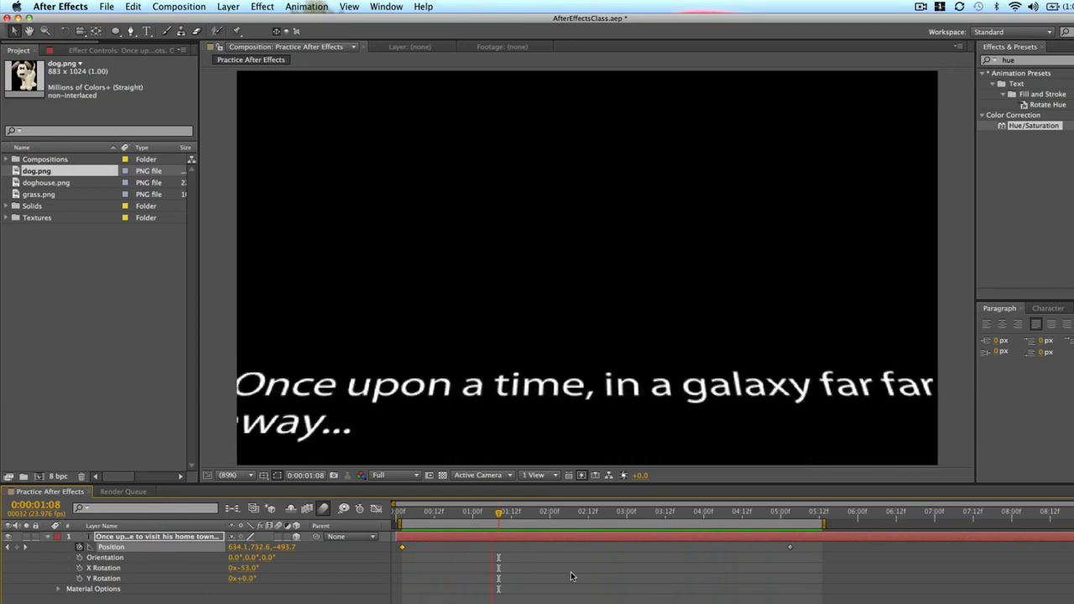
{"action": "key", "text": "space"}
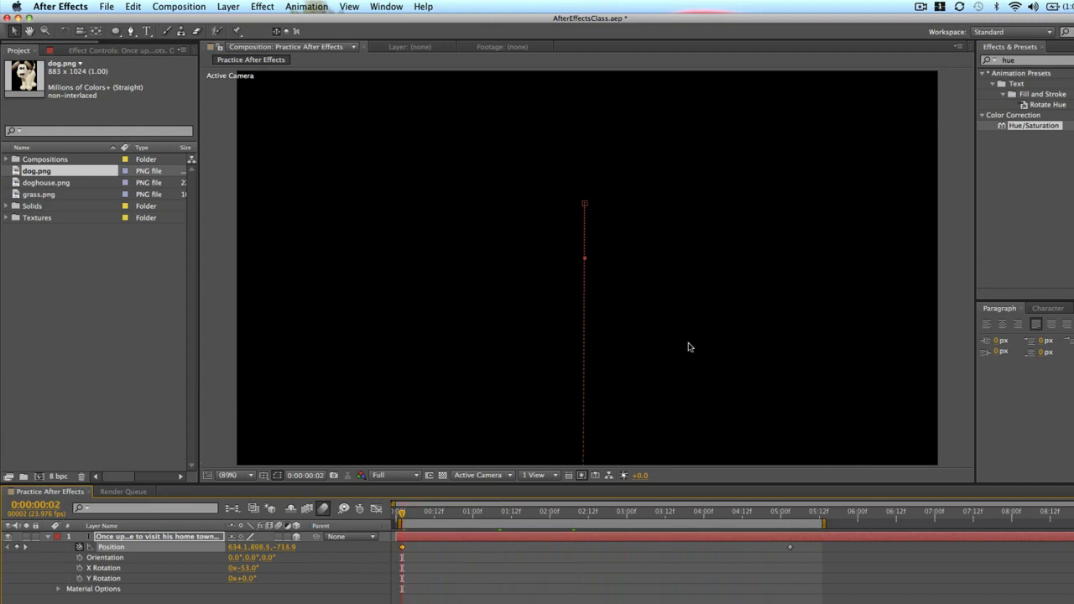
Scrub through the crawl to 0:00:05:06 to examine how the text moves between its two Position keyframes.
{"action": "left_click_drag", "start_coordinate": [402, 513], "coordinate": [630, 514]}
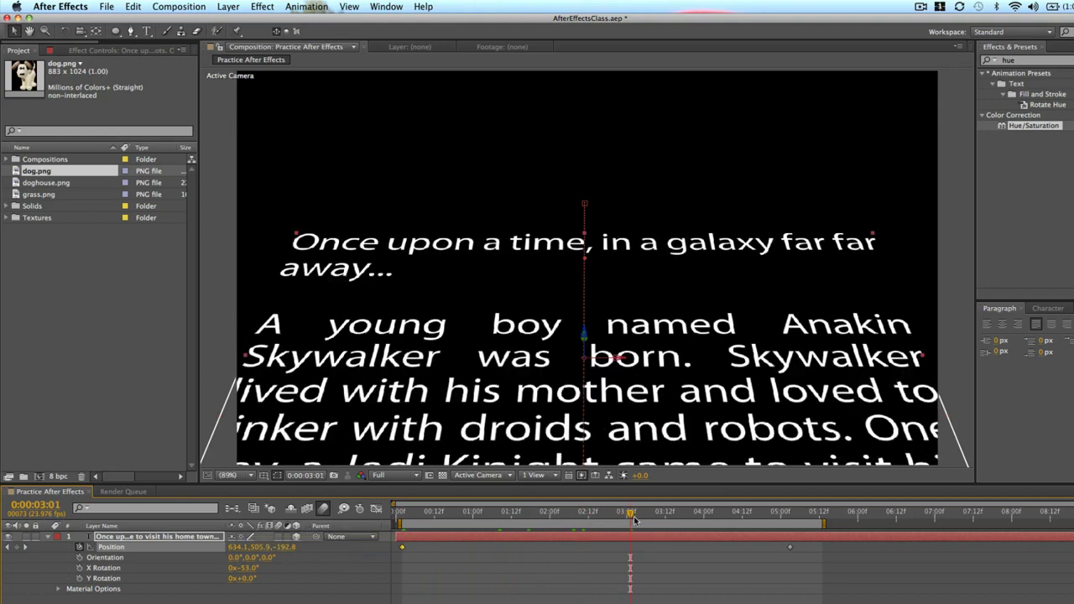
{"action": "left_click_drag", "start_coordinate": [719, 520], "coordinate": [758, 514]}
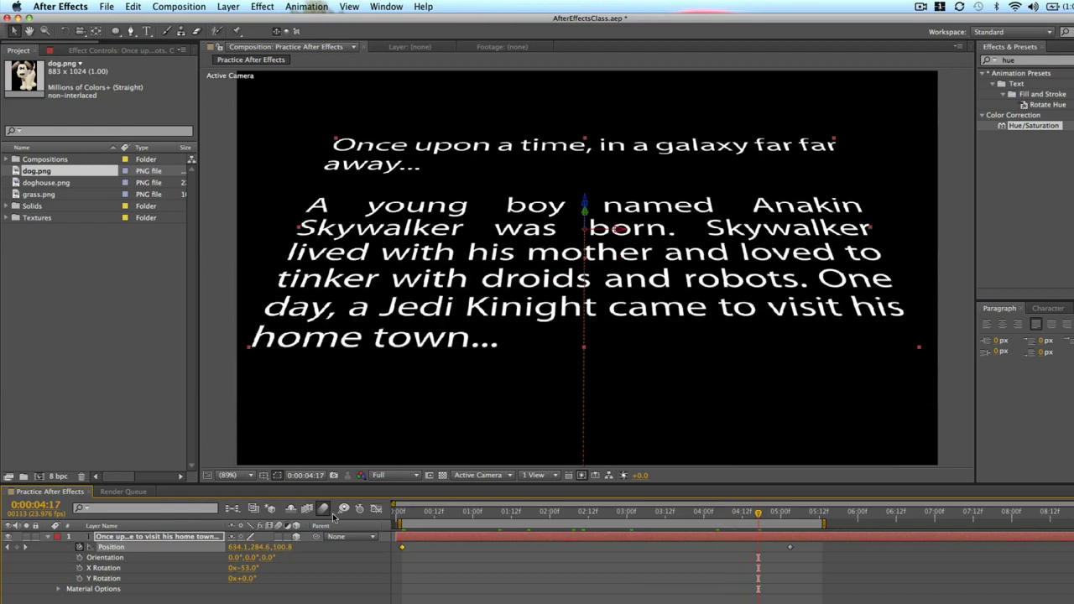
{"action": "left_click", "coordinate": [800, 515]}
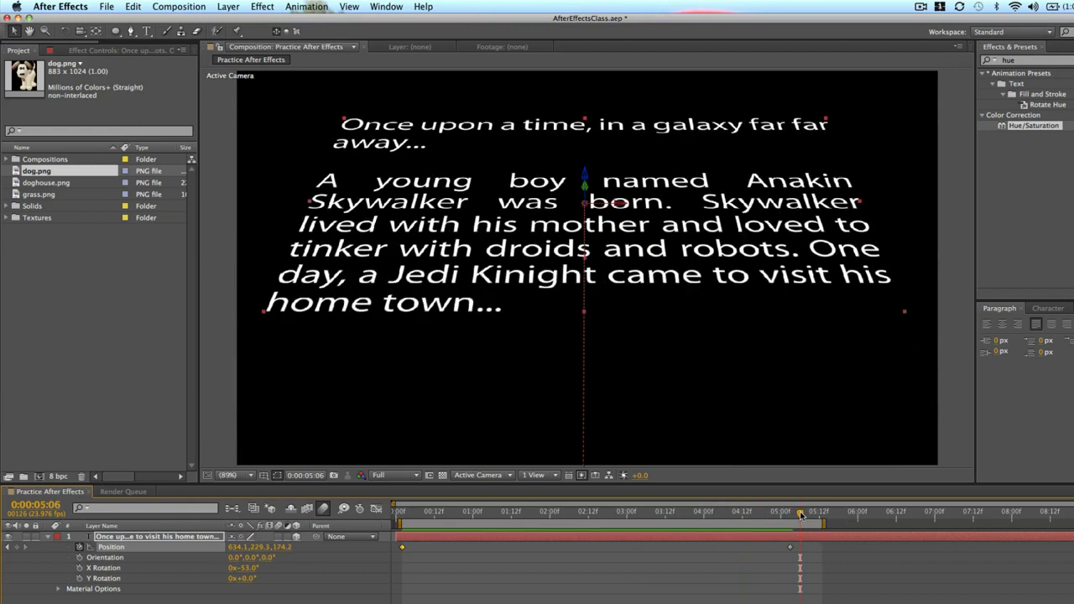